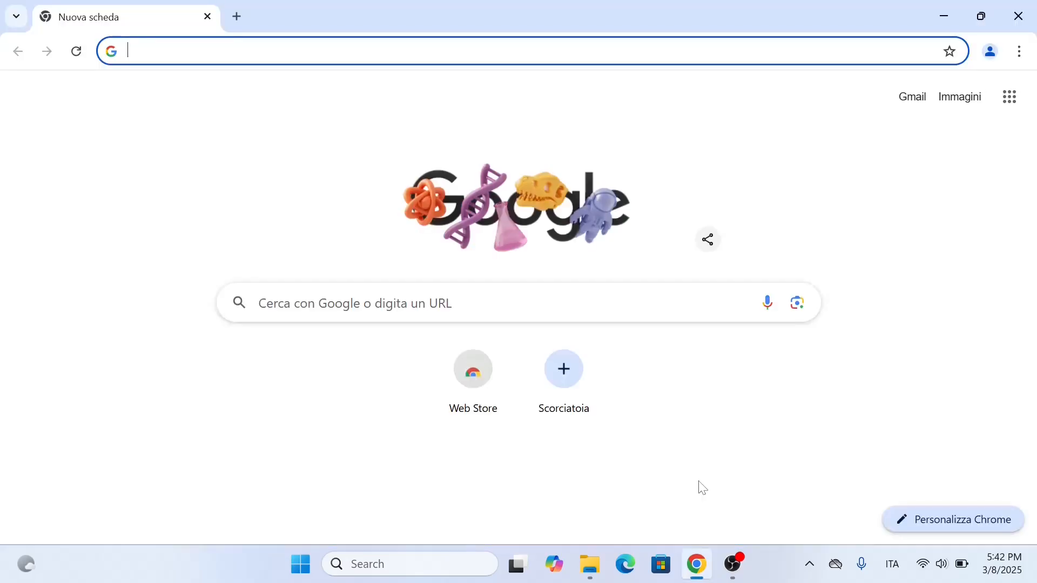
Search the web for virtualbox
type("virtual")
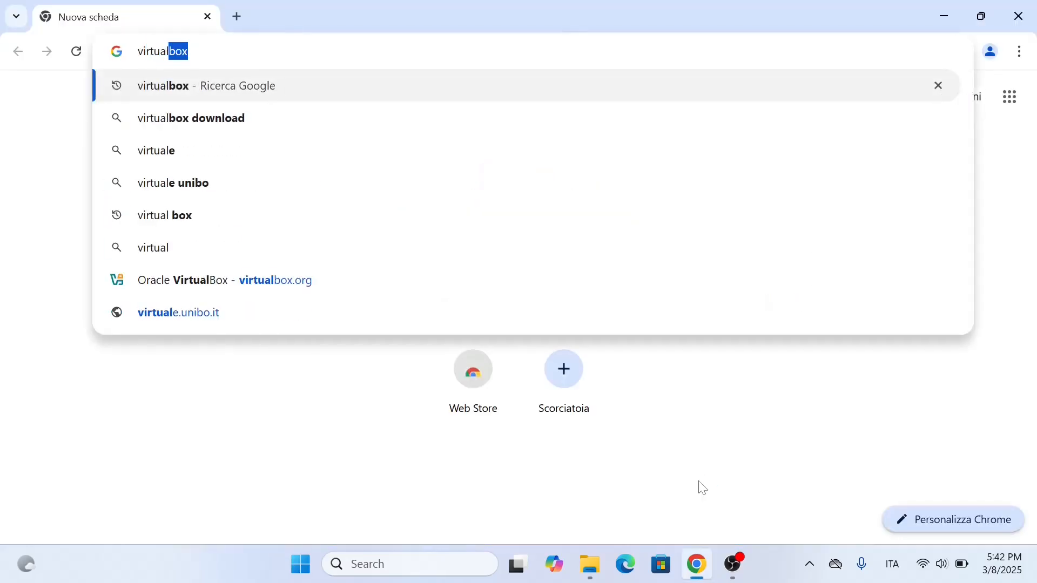
type("box")
key("Return")
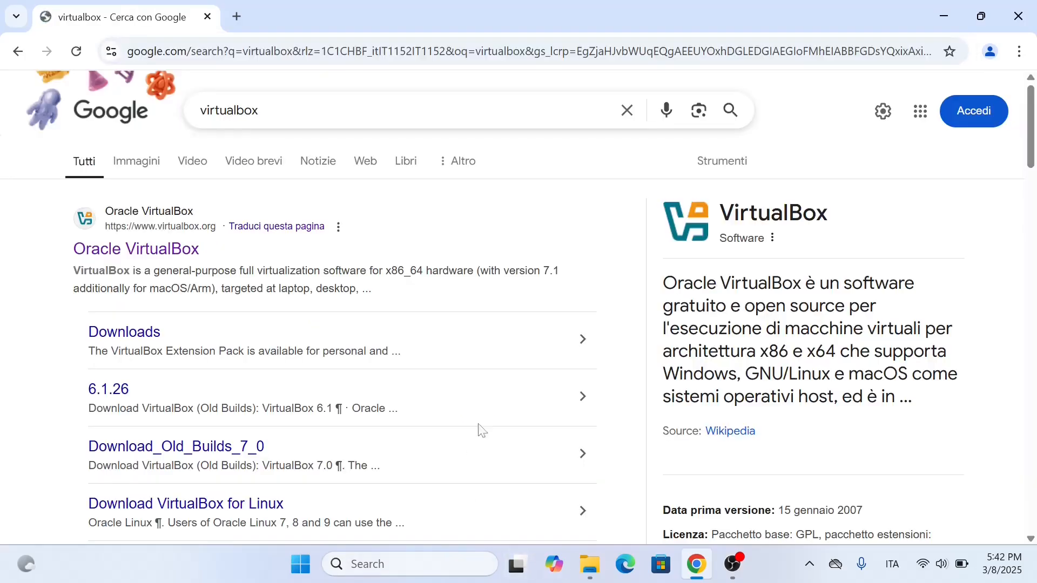
Search the web for vmware in a separate browser tab
left_click(236, 16)
type("vm")
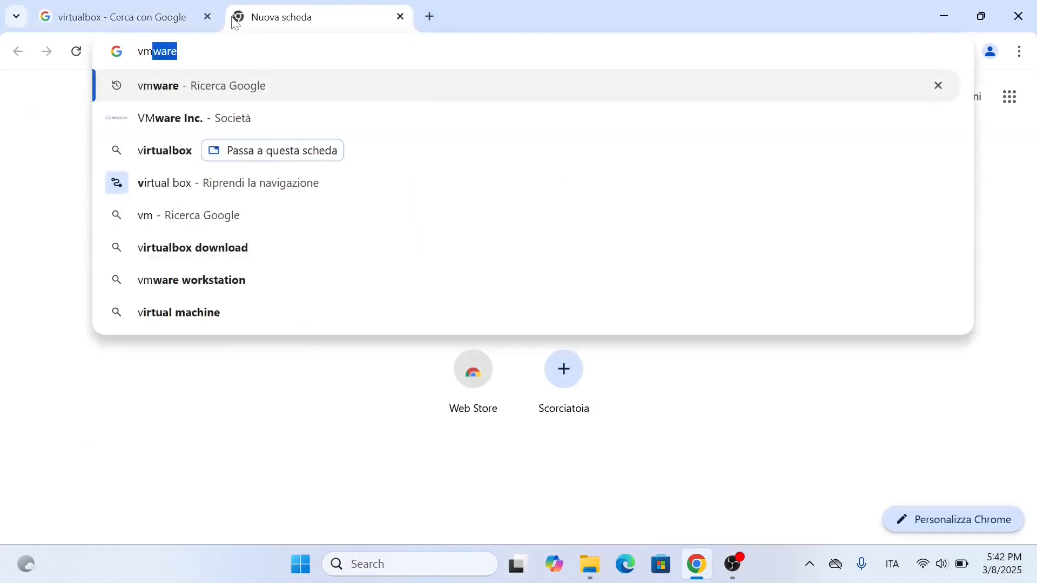
type("ware")
key("Return")
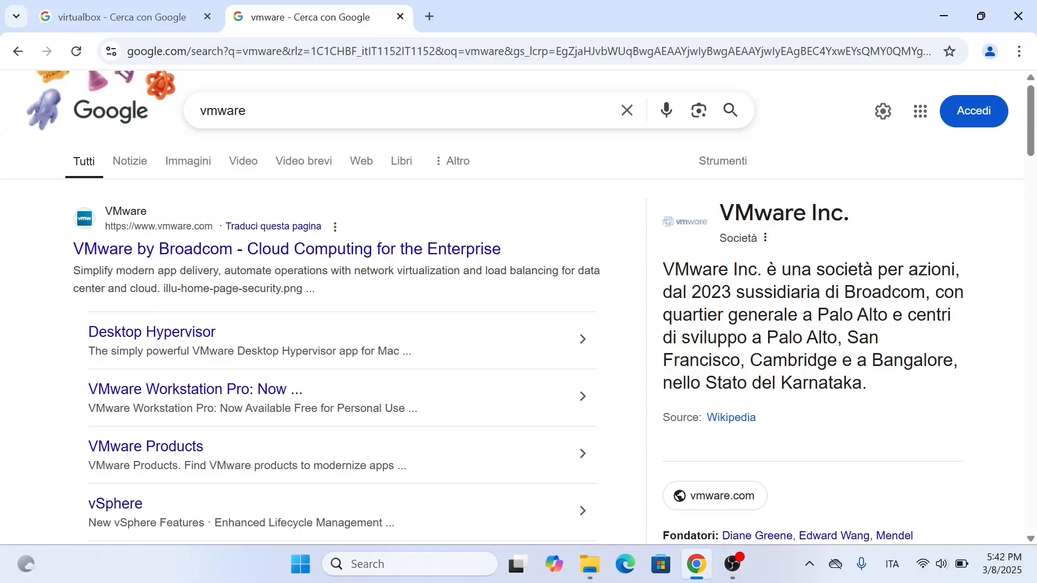
Open the Oracle VirtualBox website from the virtualbox search results and close the vmware search tab
left_click(85, 17)
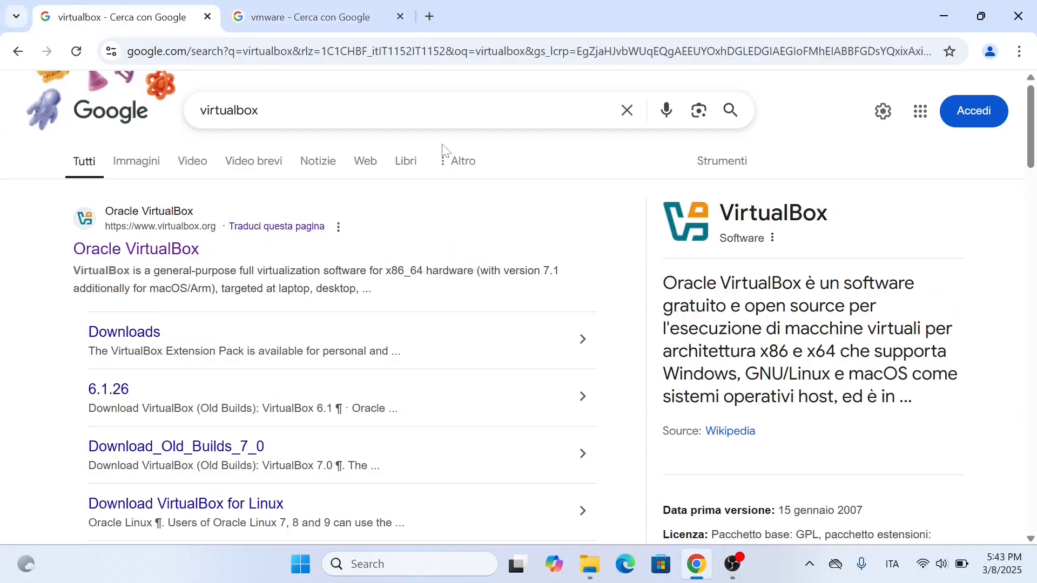
left_click(152, 258)
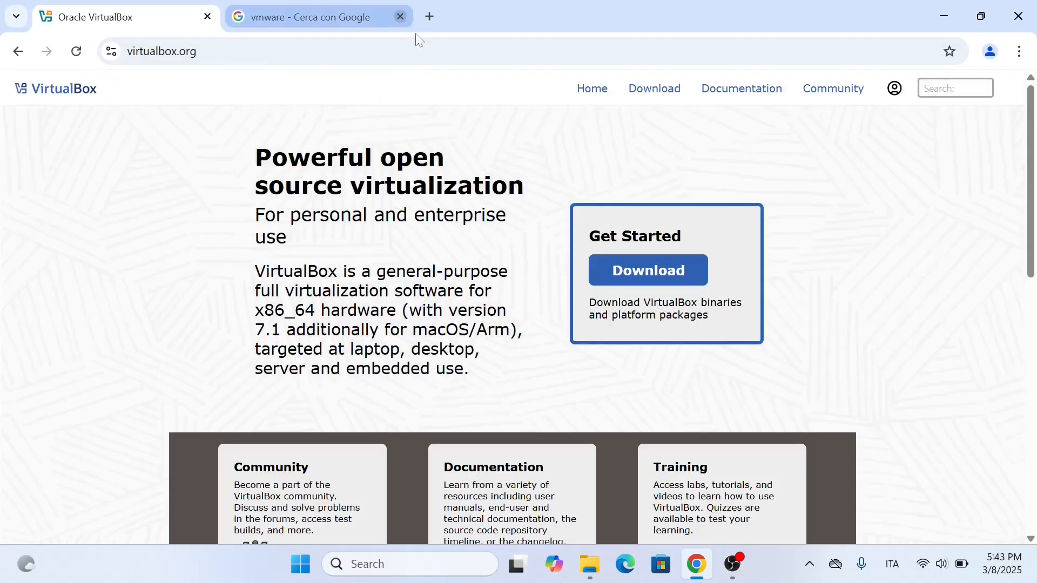
left_click(401, 17)
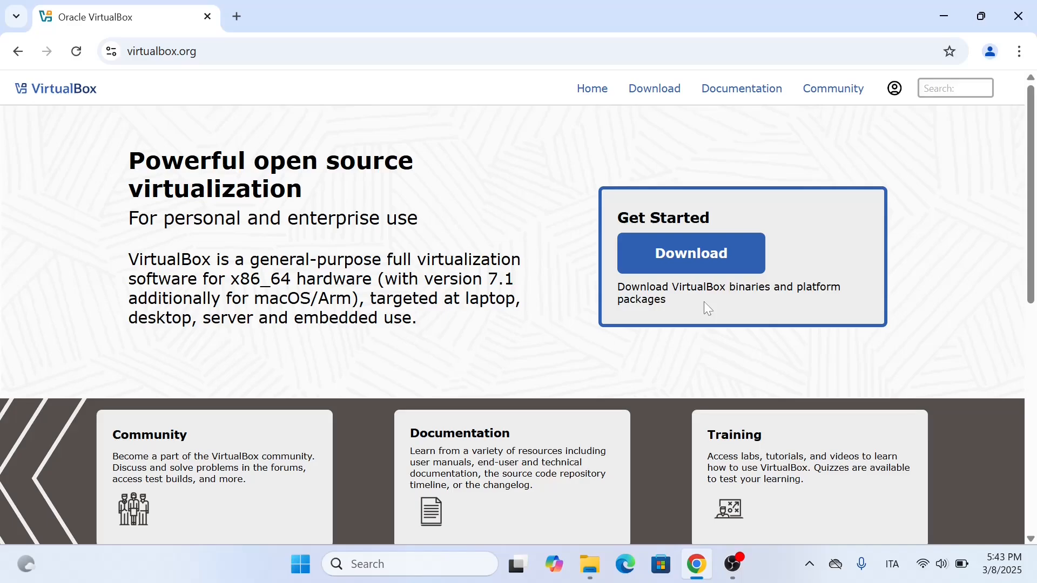
Minimize the browser, launch Oracle VM VirtualBox from the desktop, and briefly view the Create Virtual Machine wizard before dismissing it
left_click(945, 15)
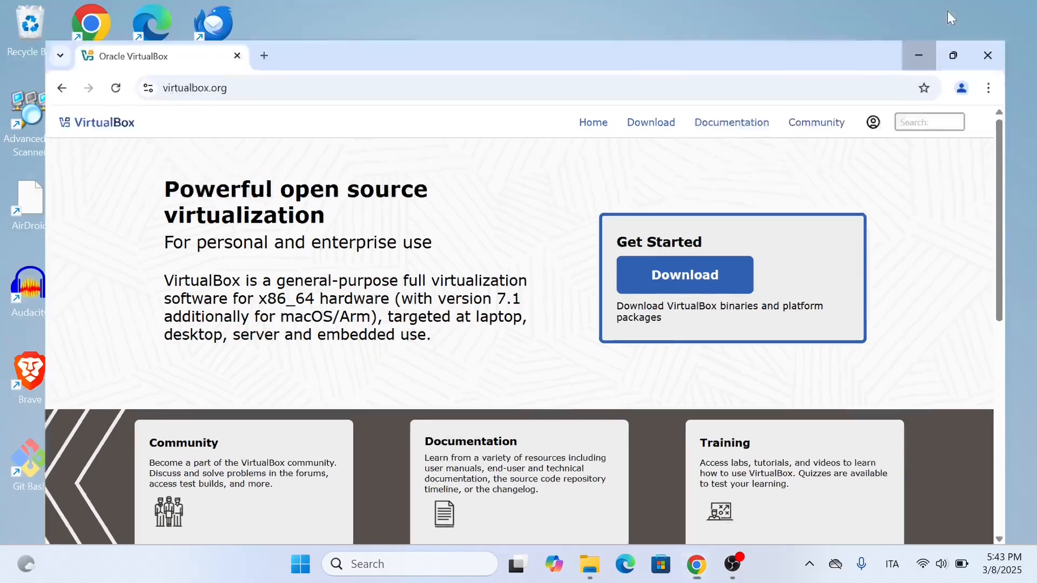
left_click(154, 208)
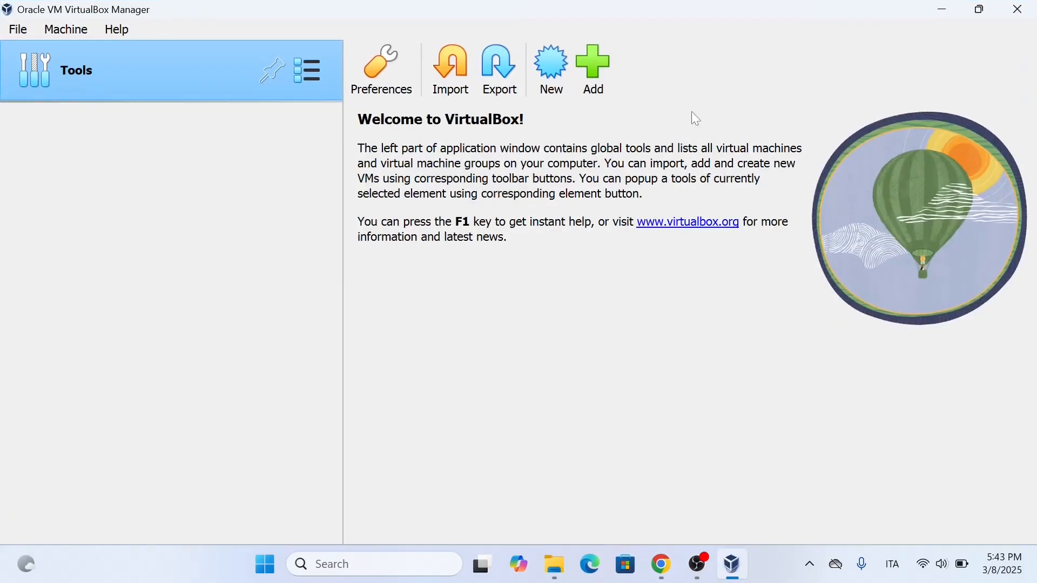
left_click(555, 81)
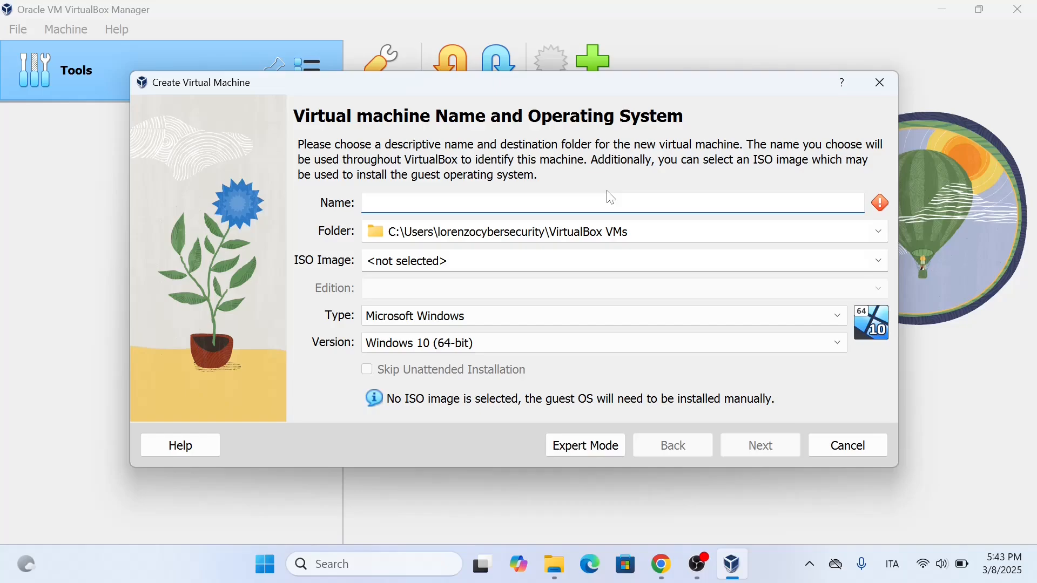
left_click(881, 82)
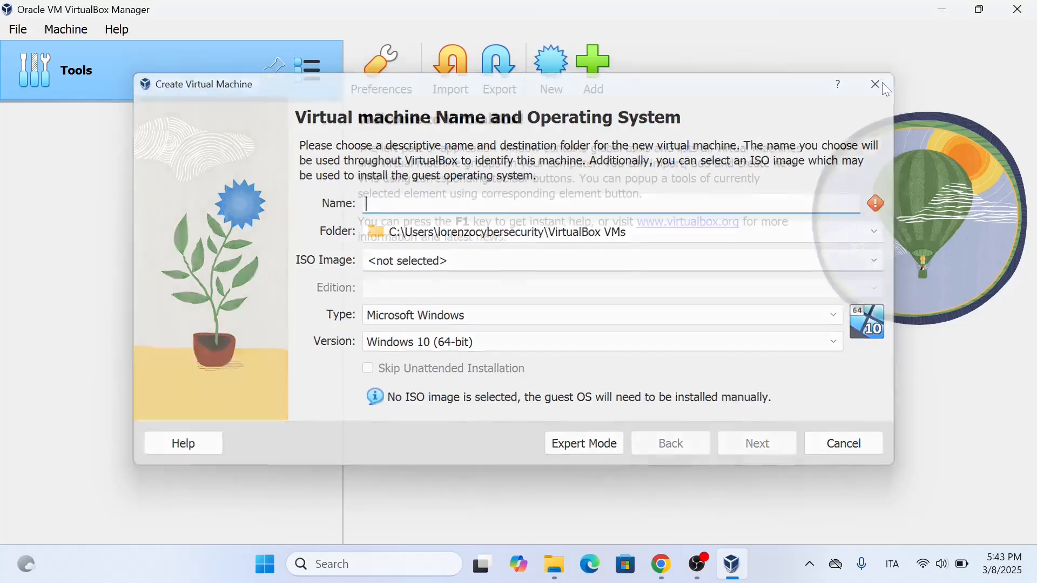
Switch to Chrome, search for kali linux download in a new tab, and open the Get Kali page without the translation prompt
left_click(656, 573)
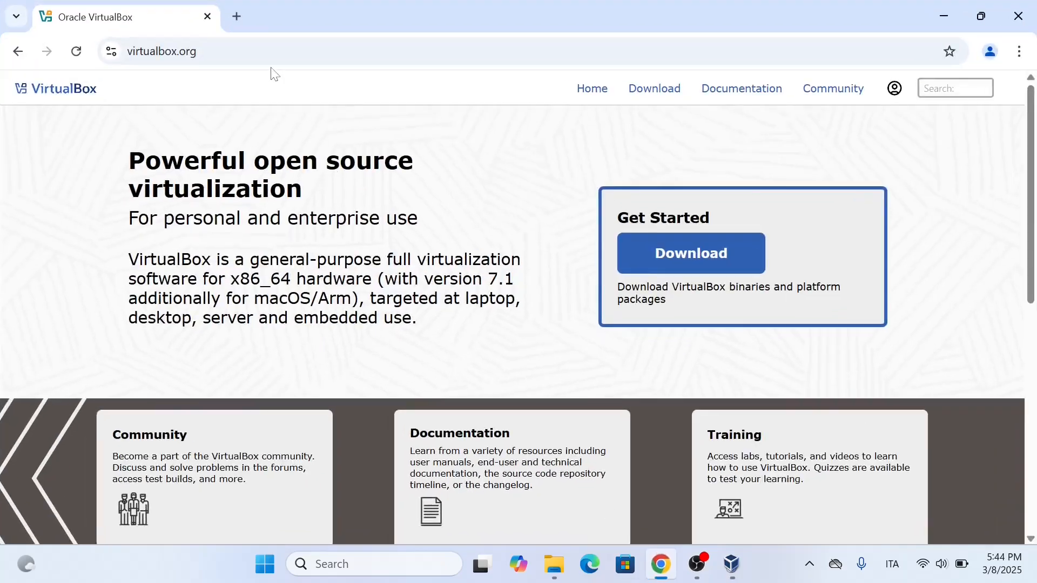
left_click(242, 19)
type("kali lin")
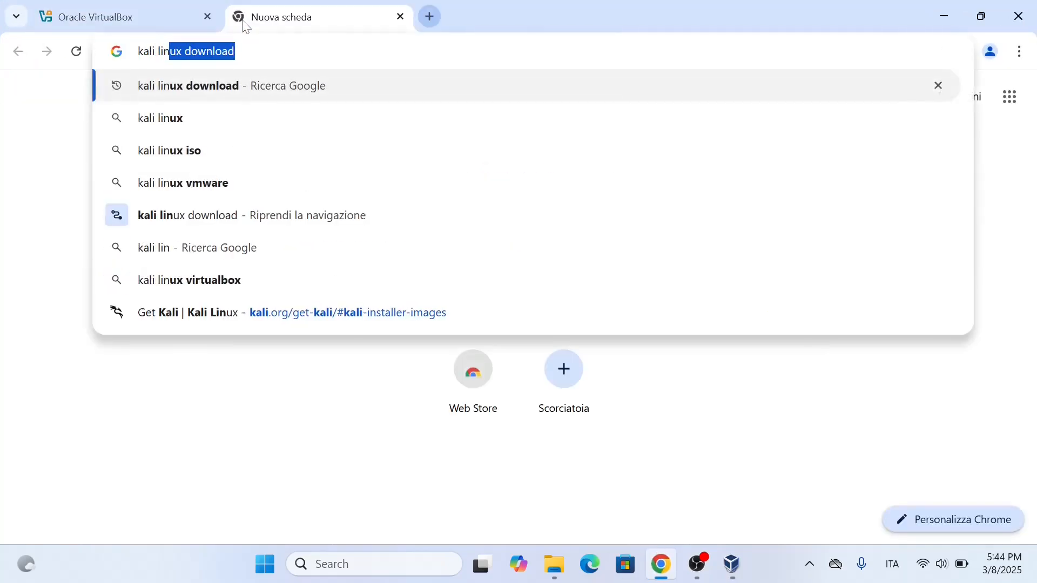
left_click(304, 85)
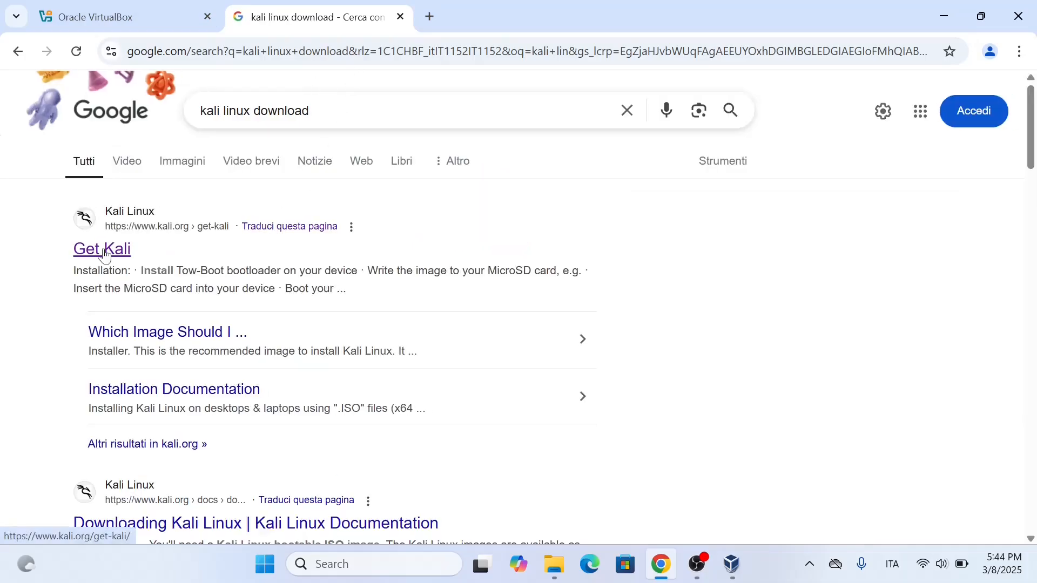
left_click(103, 250)
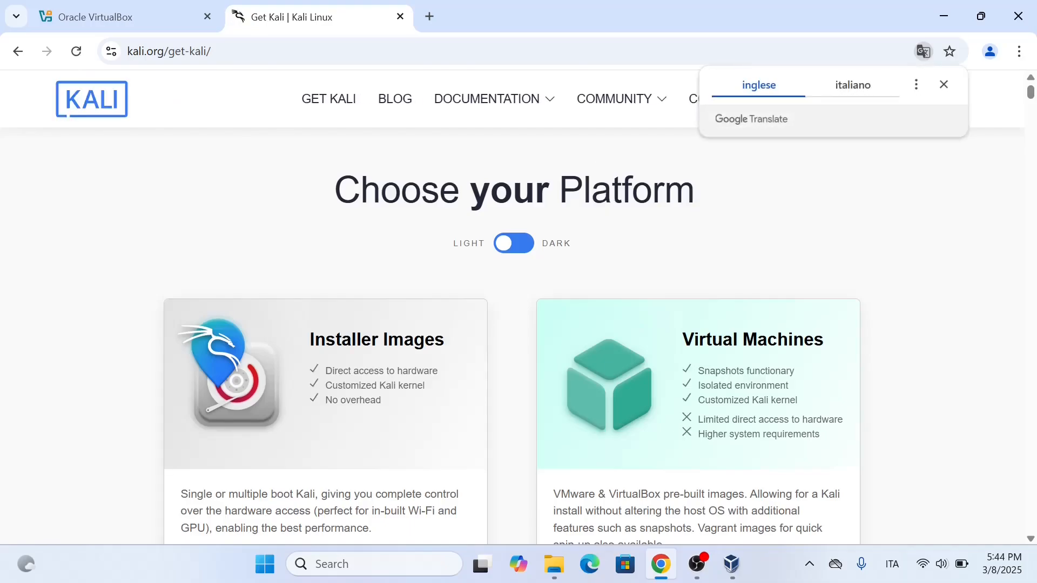
left_click(943, 86)
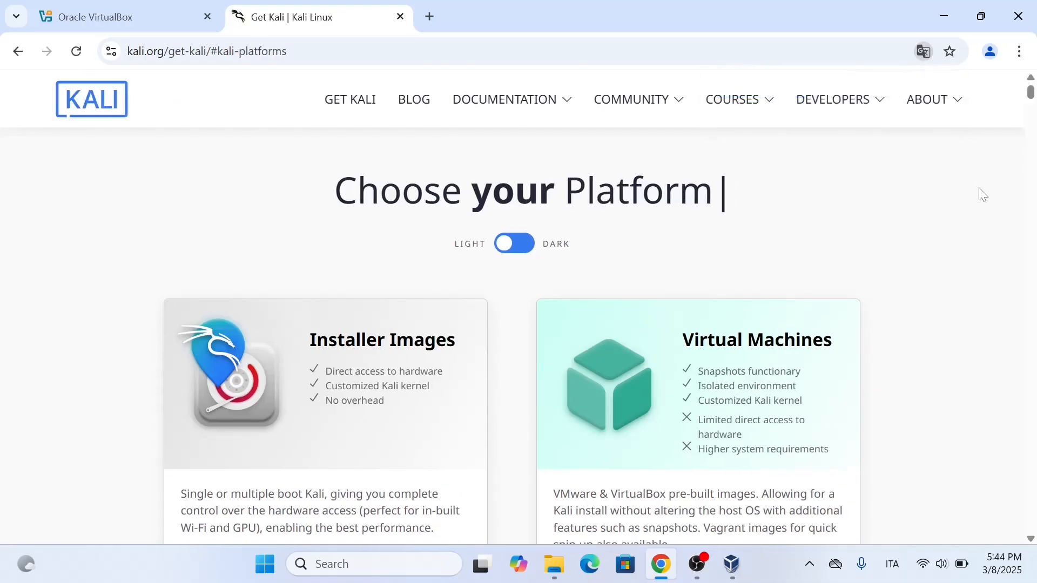
View the x86_64 Installer among the Kali Installer Images, and close the browser
scroll(979, 192, "down", 1)
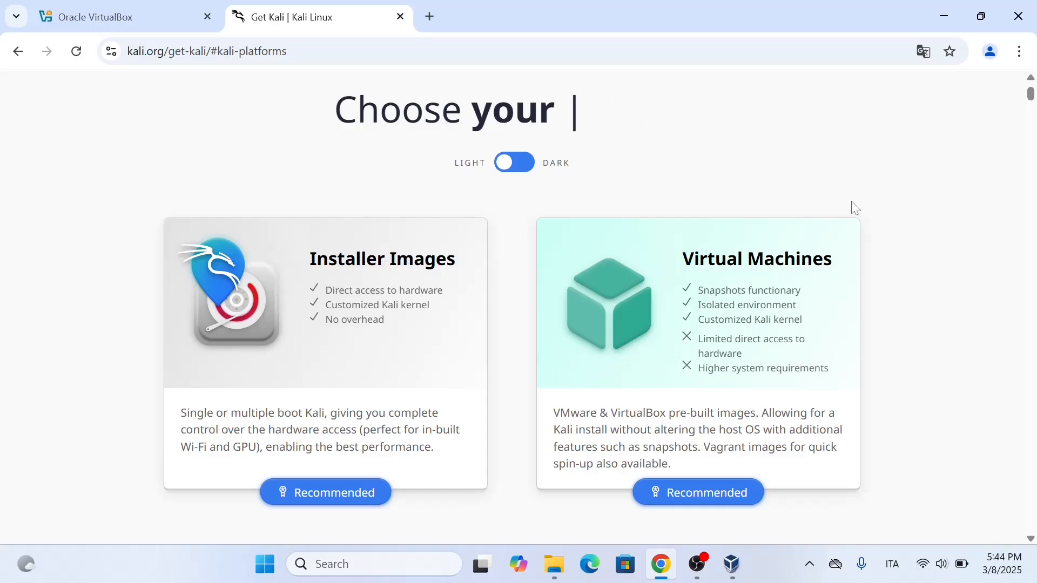
left_click(377, 317)
scroll(690, 261, "down", 8)
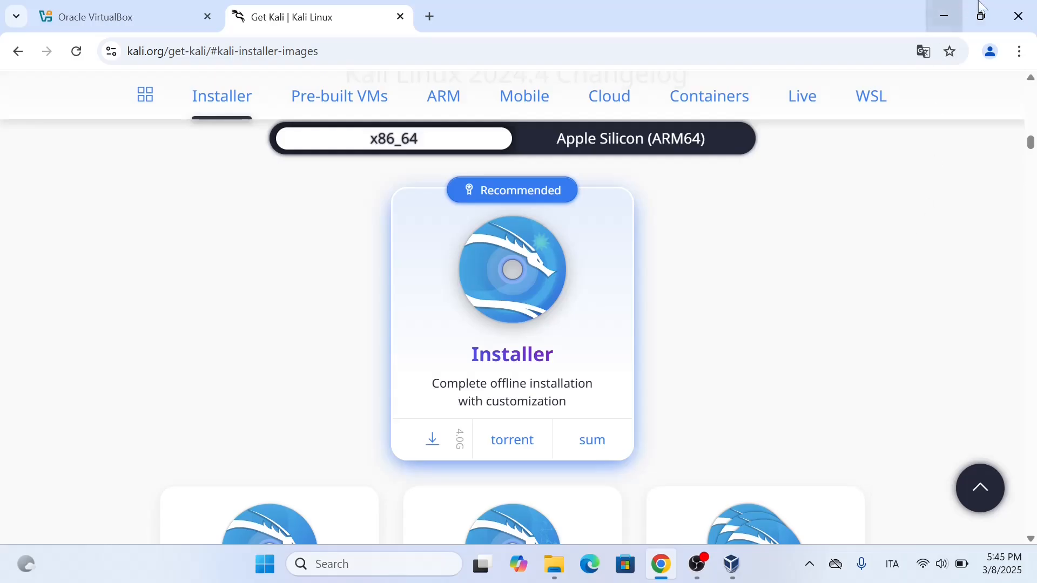
left_click(1018, 15)
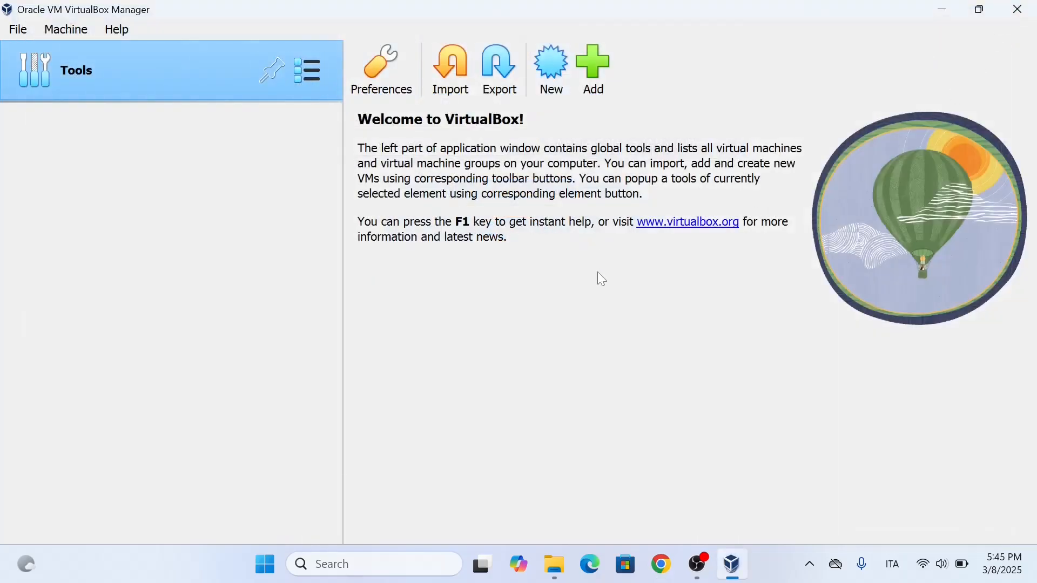
Begin creating a new virtual machine and name it kali-linux
left_click(550, 70)
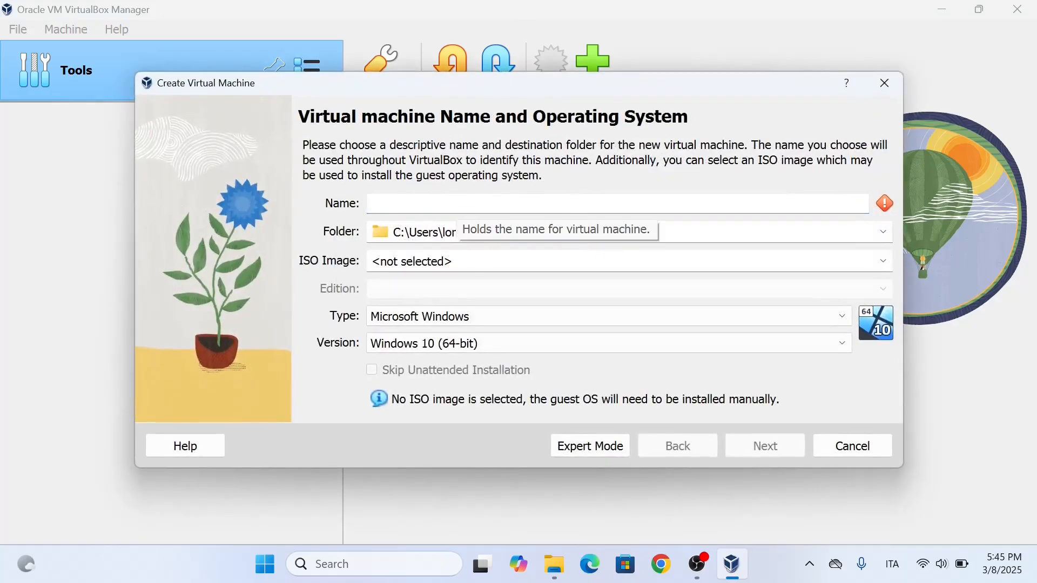
type("kali")
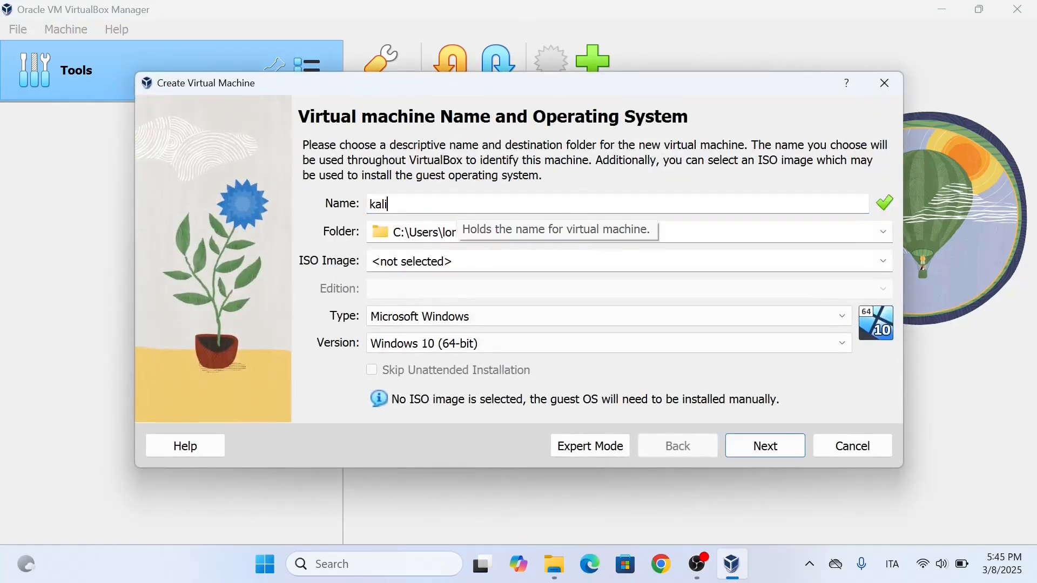
type("-linux")
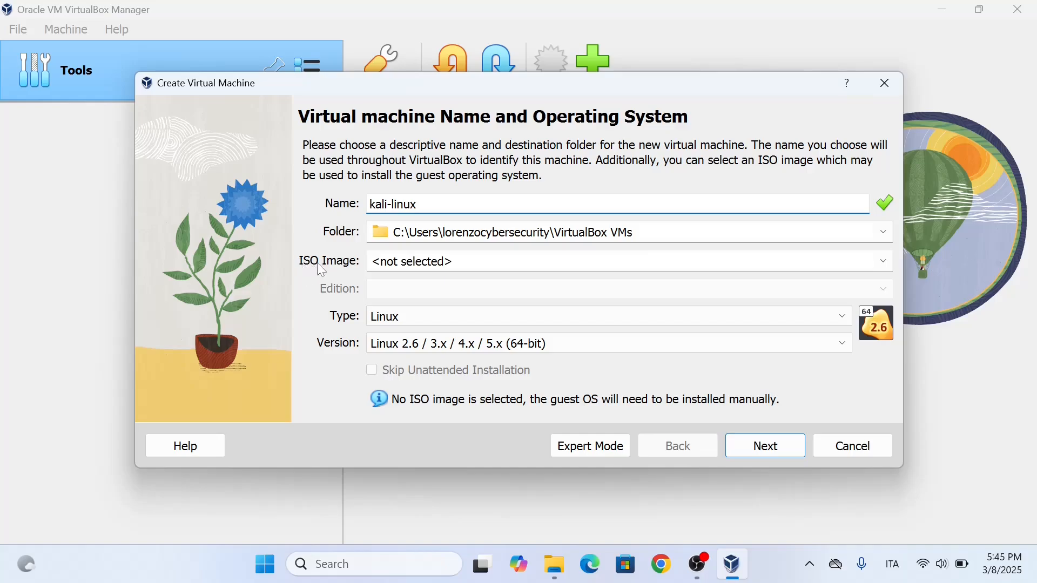
Choose kali-linux-2024.4-installer-amd64 from the Downloads folder as the machine's ISO image, and proceed to the hardware settings
left_click(889, 264)
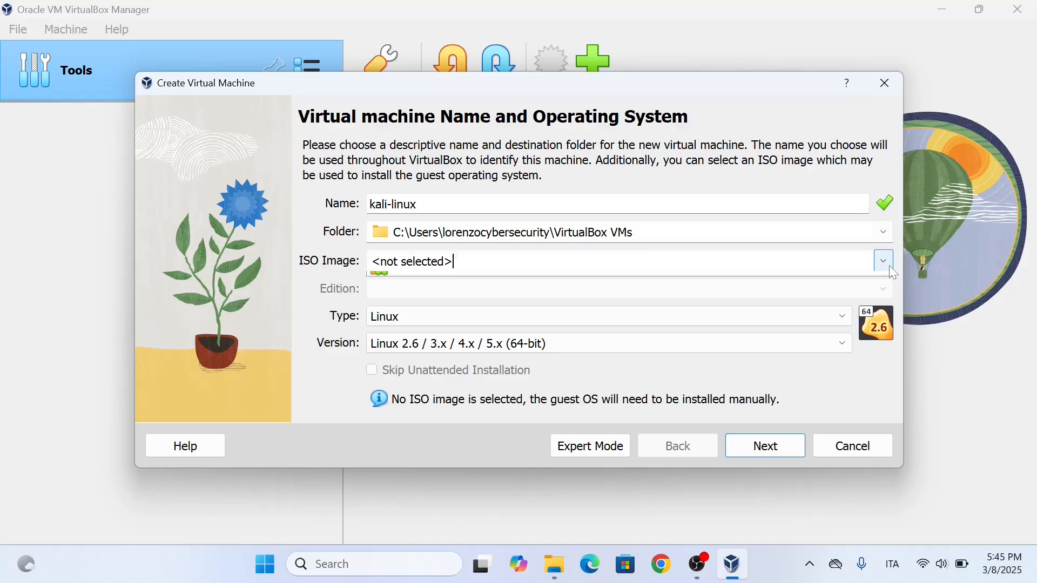
left_click(412, 299)
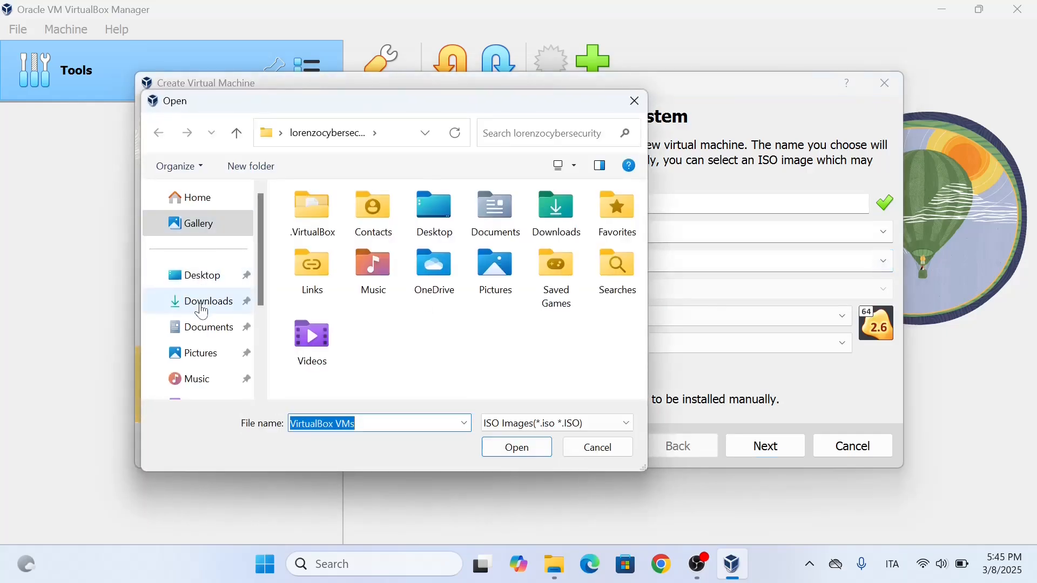
left_click(202, 306)
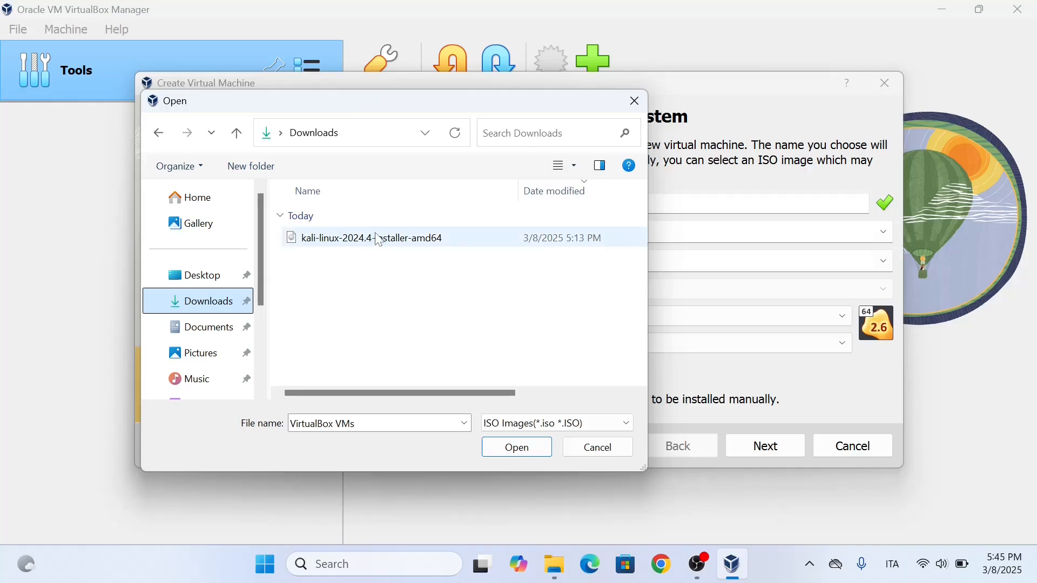
left_click(372, 238)
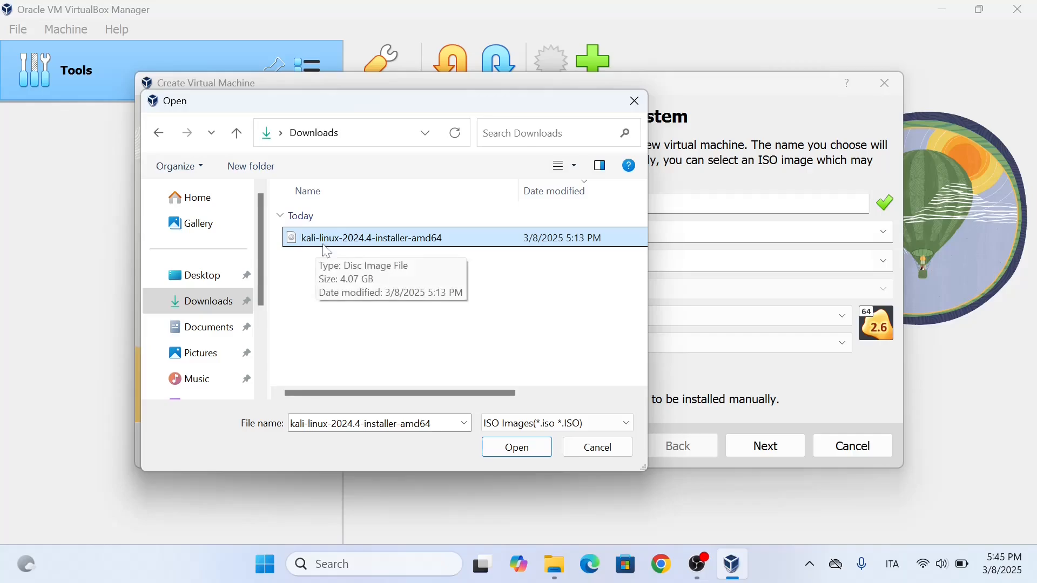
left_click(523, 450)
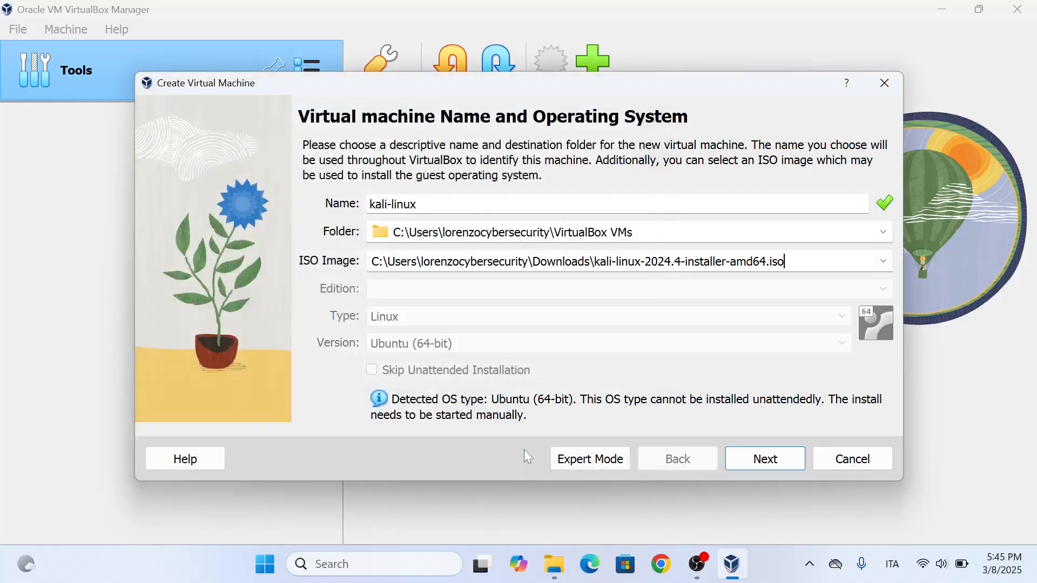
left_click(778, 463)
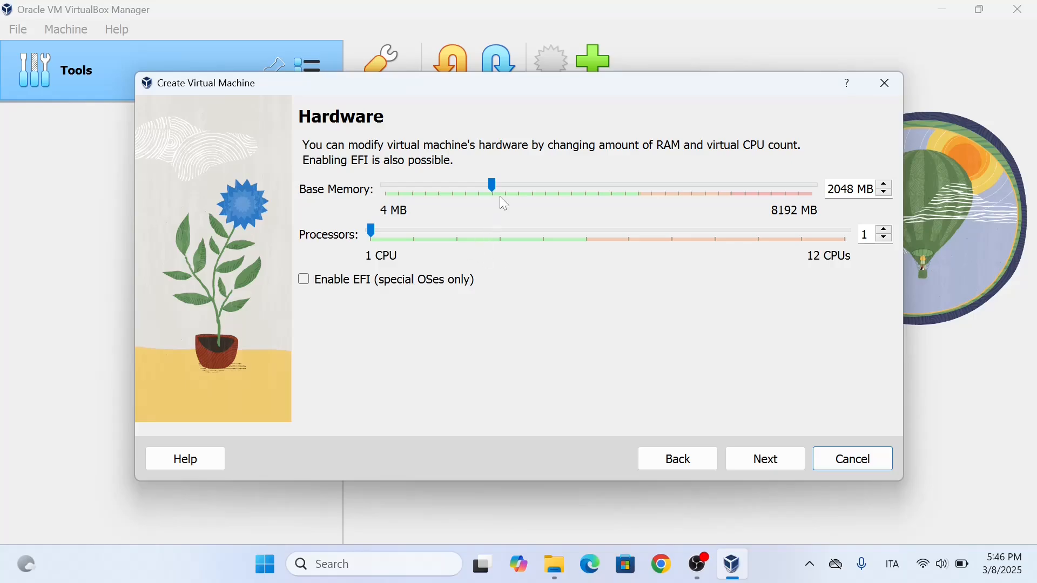
Set the machine's base memory to 2560 MB and its processors to 4, and proceed to the virtual hard disk settings
left_click(533, 190)
left_click(537, 189)
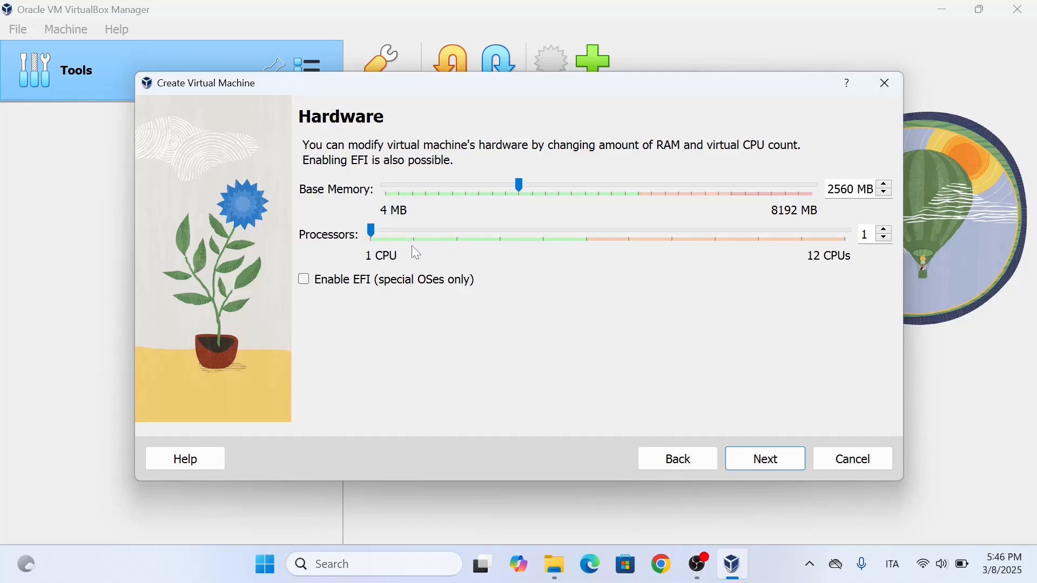
left_click(458, 234)
left_click(498, 235)
left_click(498, 234)
left_click(777, 465)
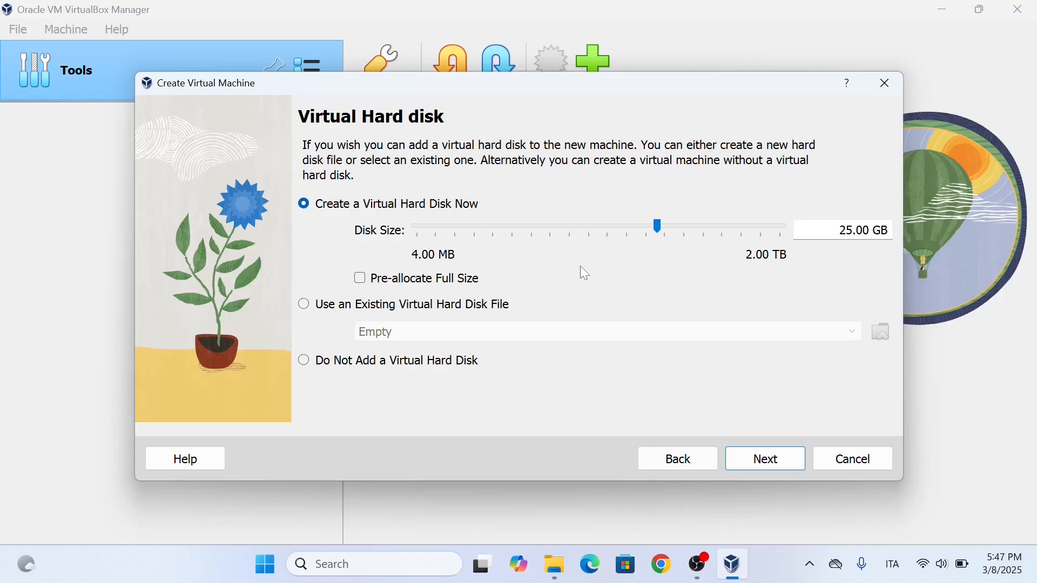
Accept a new 25.00 GB virtual hard disk, review the configuration summary, and finish creating the virtual machine
left_click(779, 467)
scroll(750, 346, "down", 1)
scroll(737, 345, "up", 1)
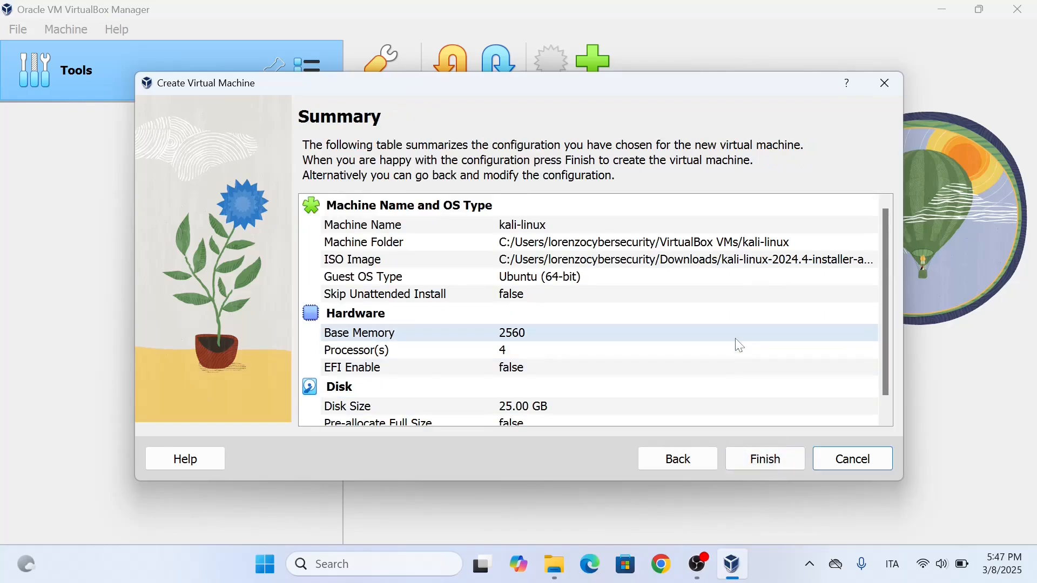
scroll(775, 413, "down", 1)
left_click(769, 461)
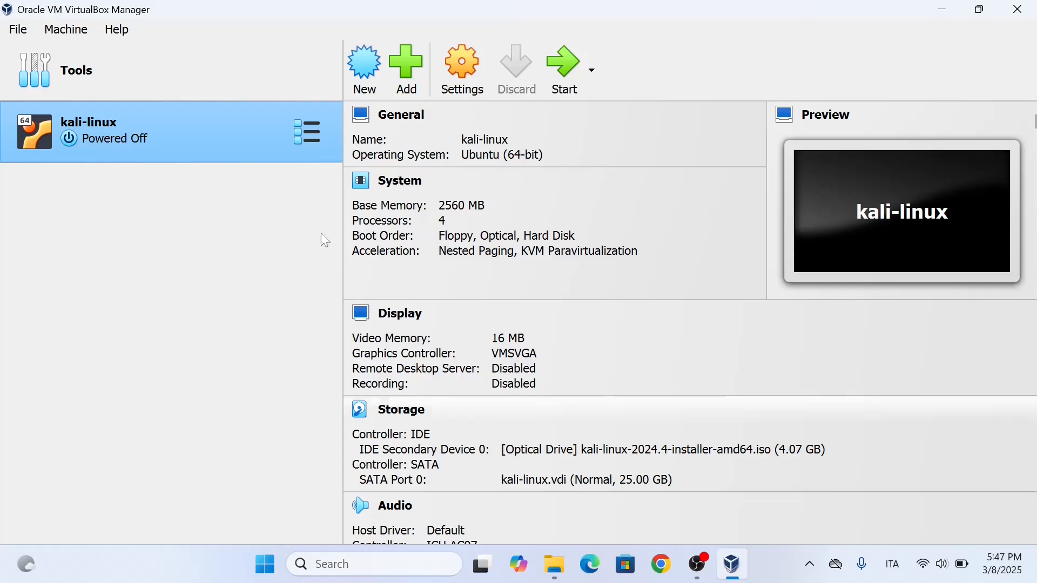
Start the kali-linux machine, maximize its window, clear the keyboard capture notice, and launch the Graphical install
double_click(185, 131)
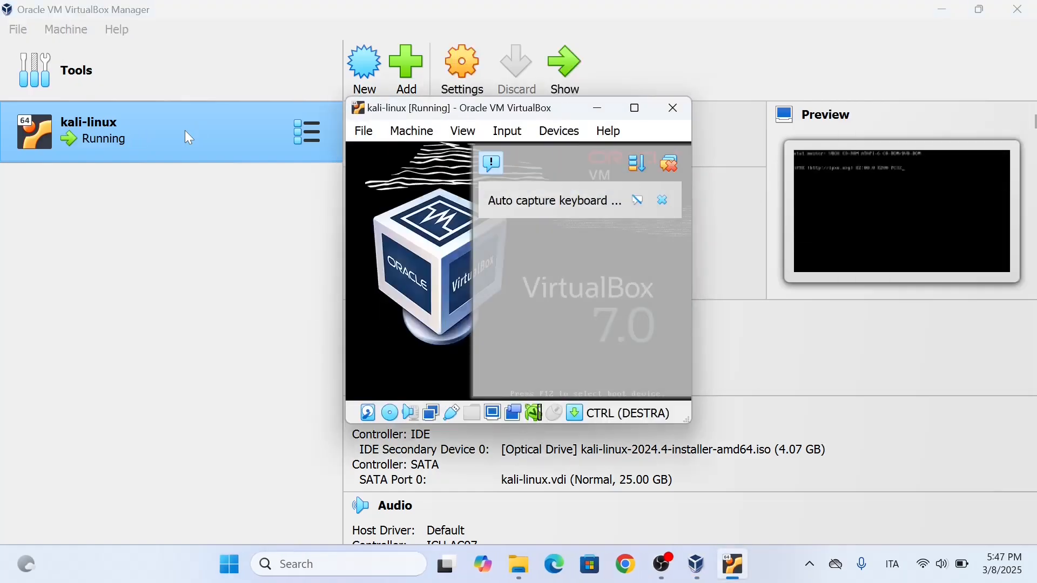
left_click(634, 108)
left_click(1015, 63)
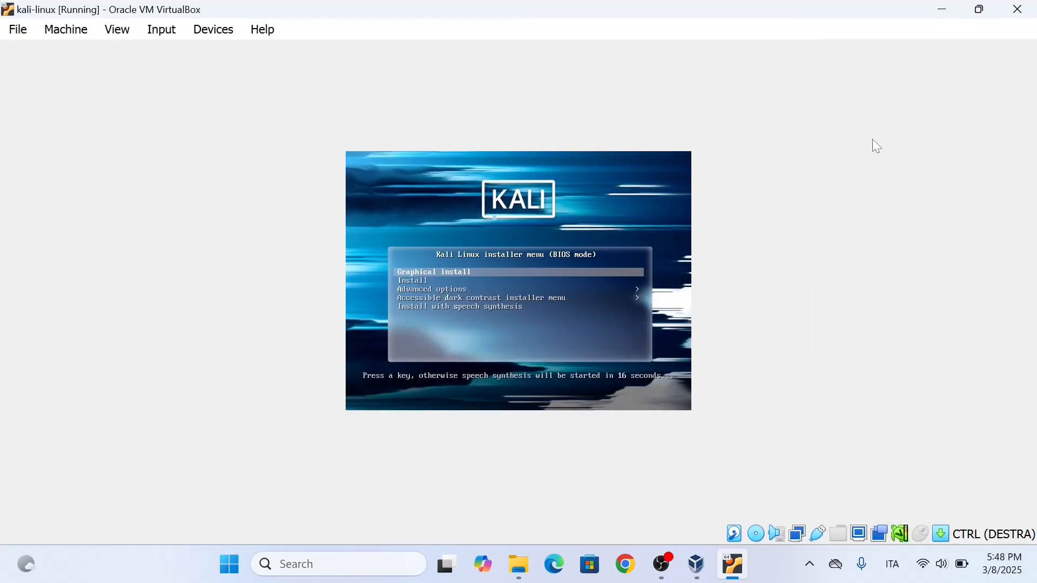
key("Return")
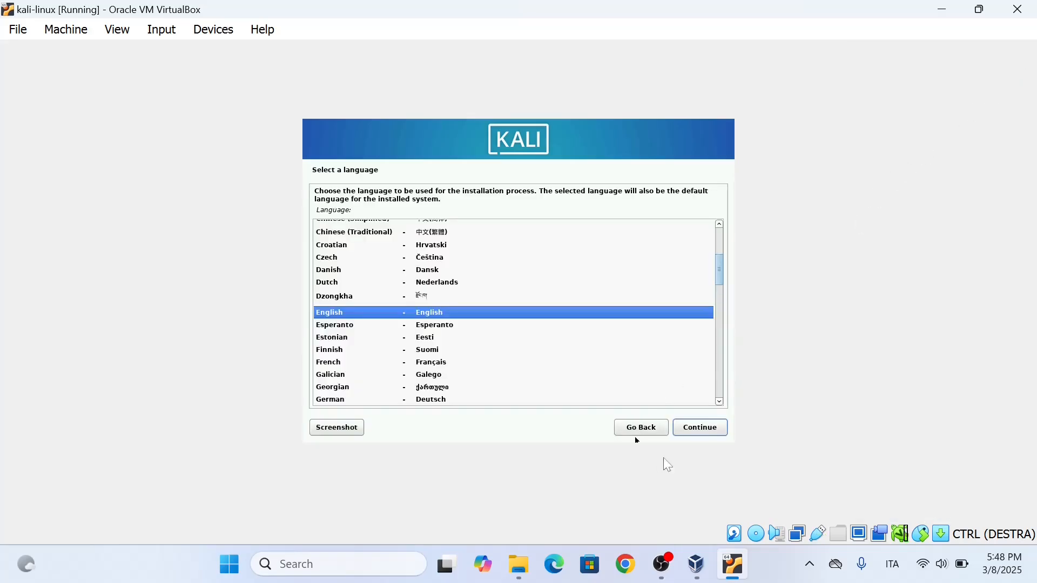
Accept English as the installation language and United States as the location, and set the keyboard keymap to Italian
left_click(700, 431)
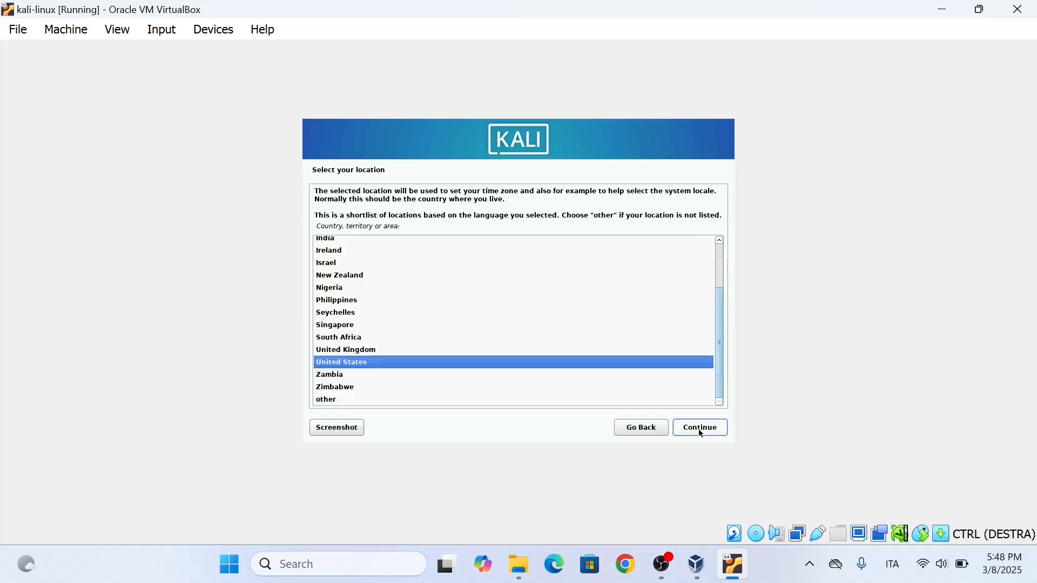
left_click(702, 429)
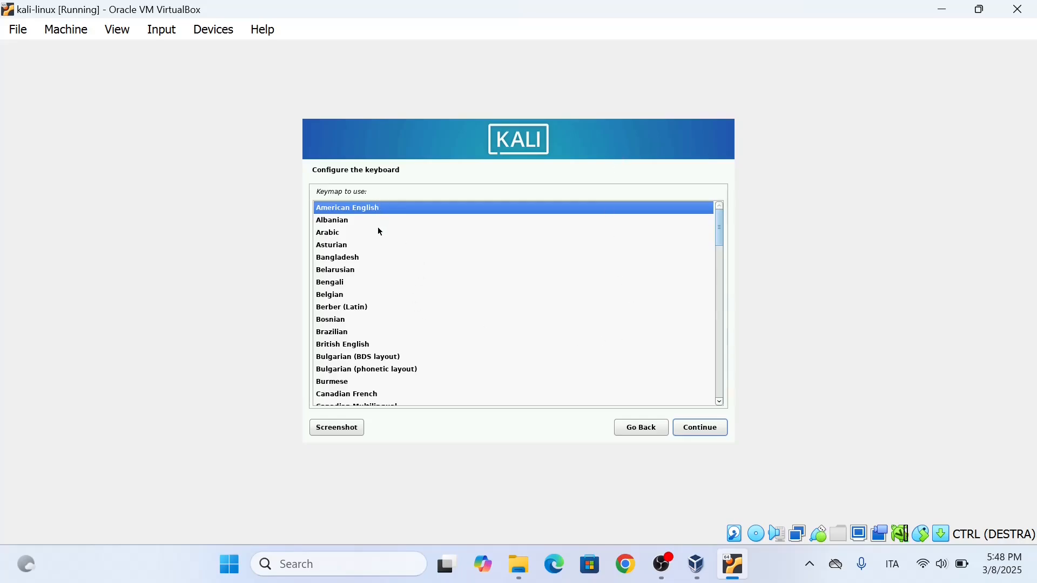
scroll(424, 341, "down", 2)
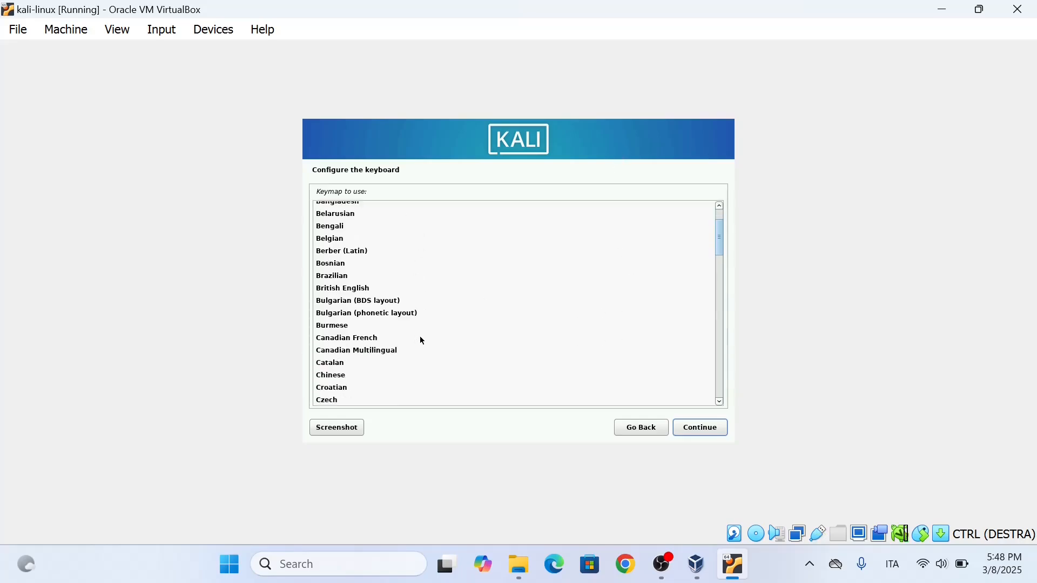
scroll(422, 342, "down", 7)
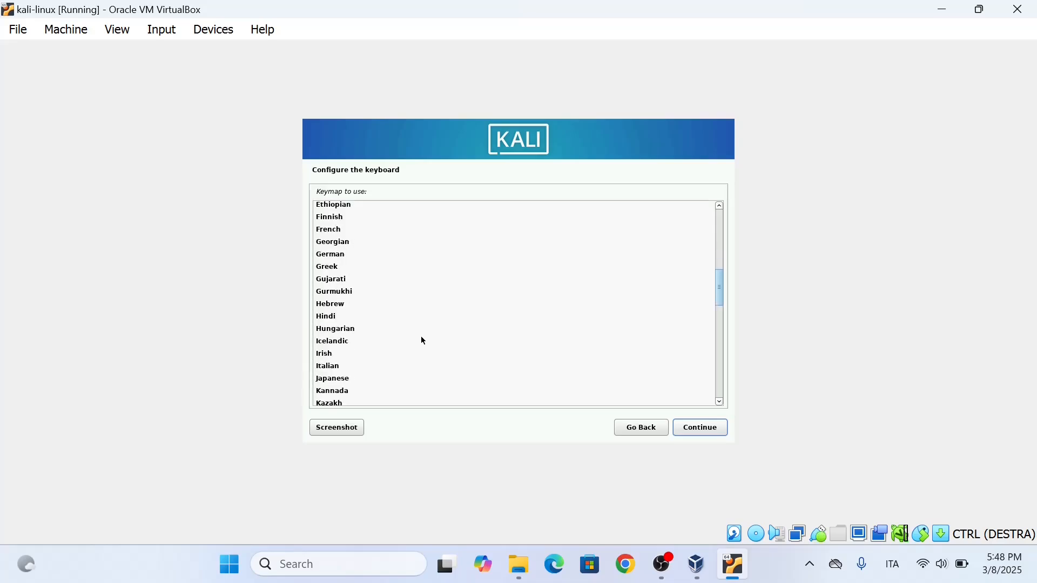
scroll(422, 342, "down", 1)
left_click(334, 340)
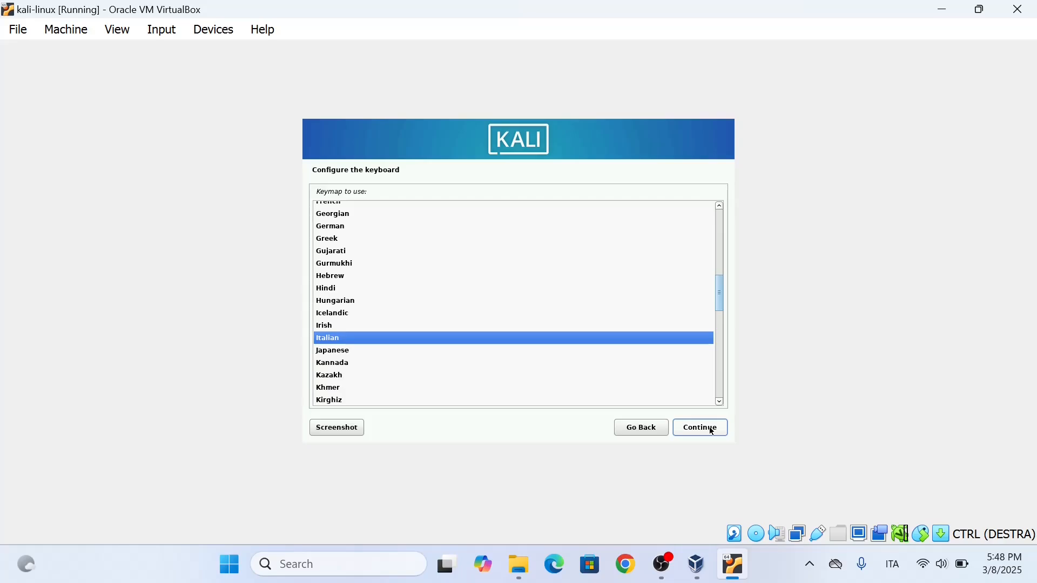
left_click(692, 428)
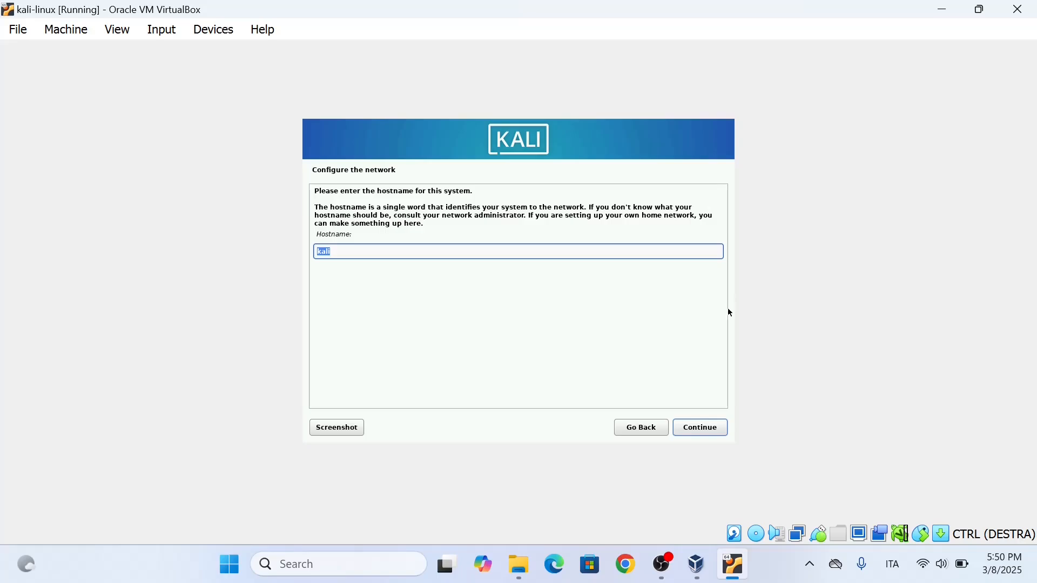
Keep kali as the system's hostname and leave the domain name empty
left_click(708, 430)
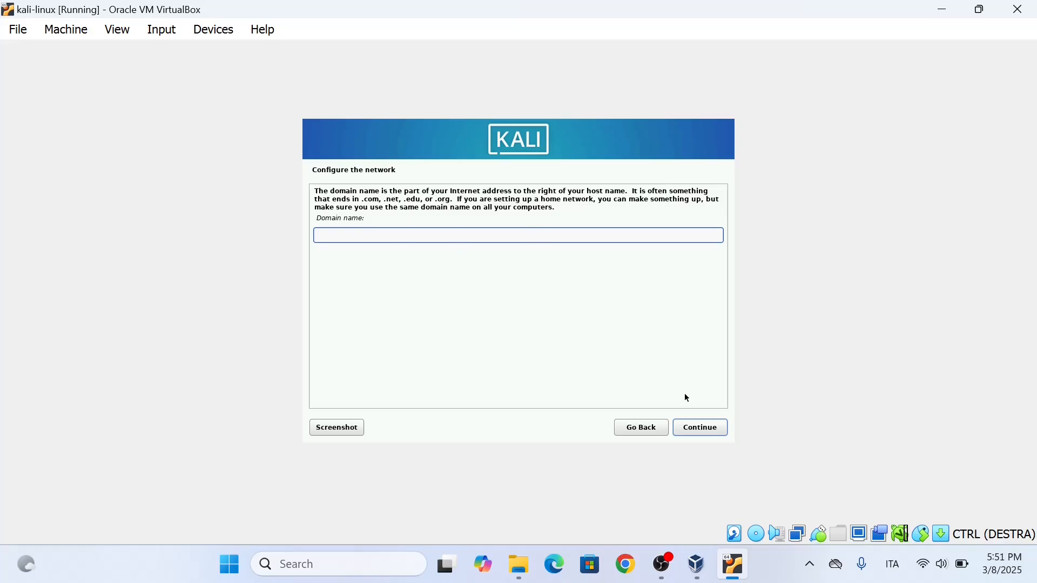
left_click(703, 430)
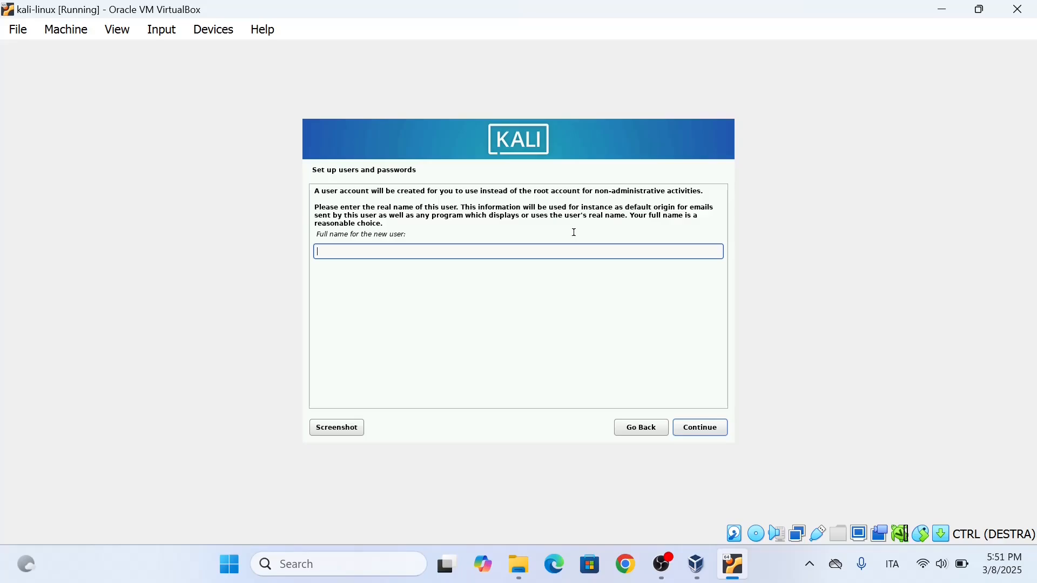
Set up the user account by entering the full name, accepting the suggested username, and entering the account password twice
type("lorenzo")
left_click(718, 430)
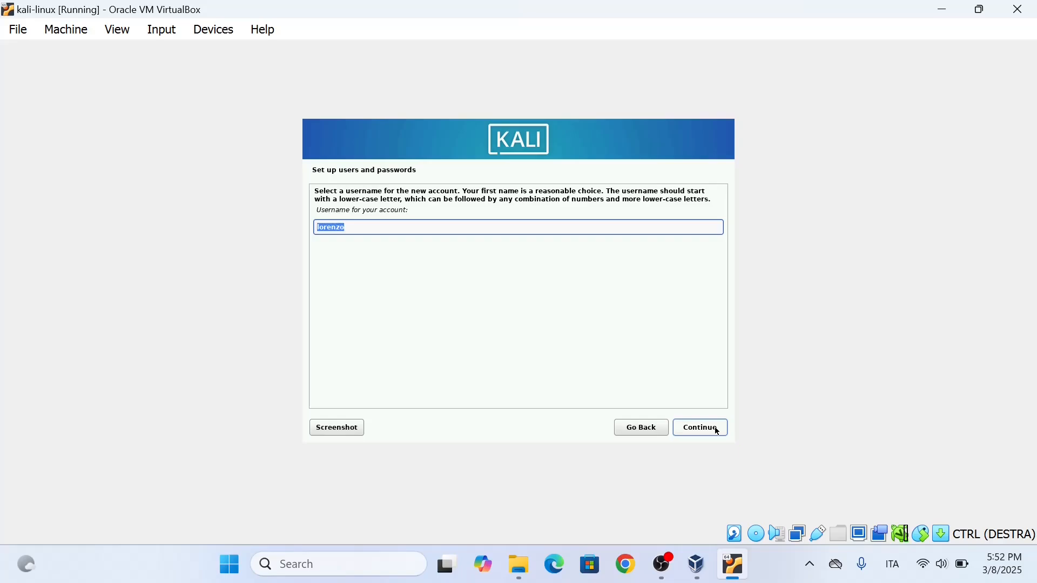
left_click(718, 431)
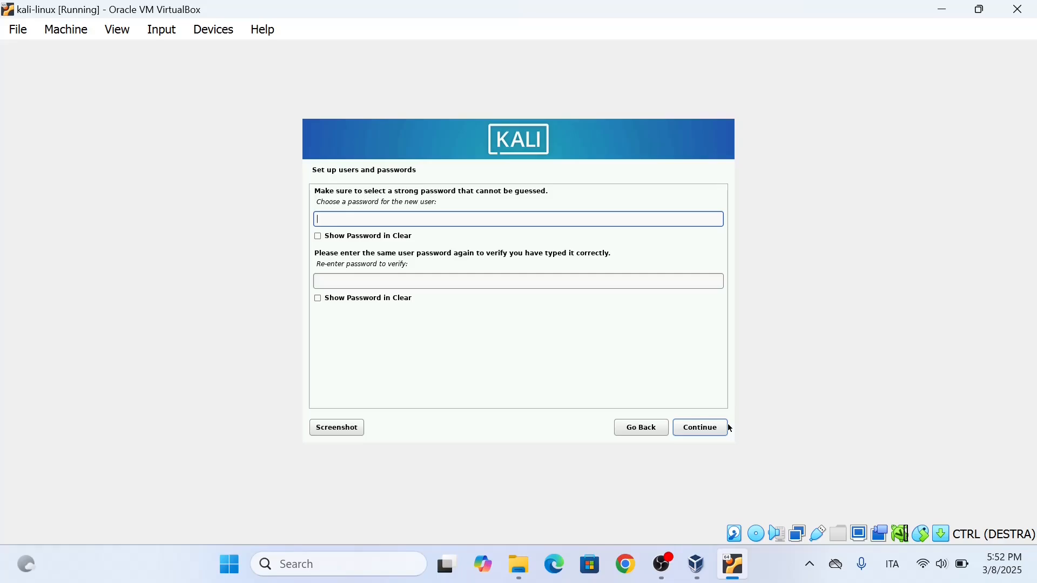
type("•••••••••")
left_click(508, 282)
type("••••••••••")
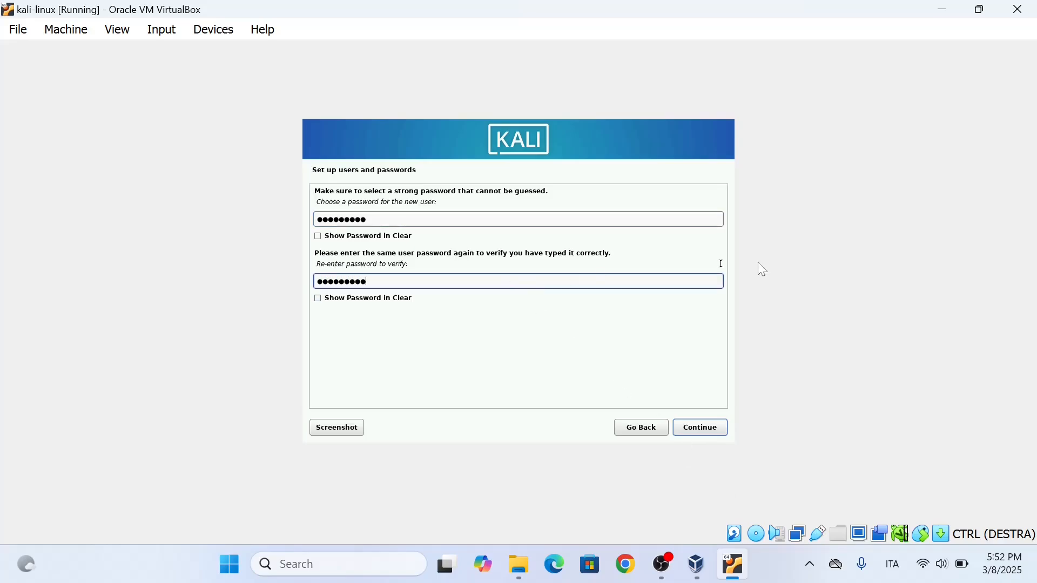
left_click(704, 429)
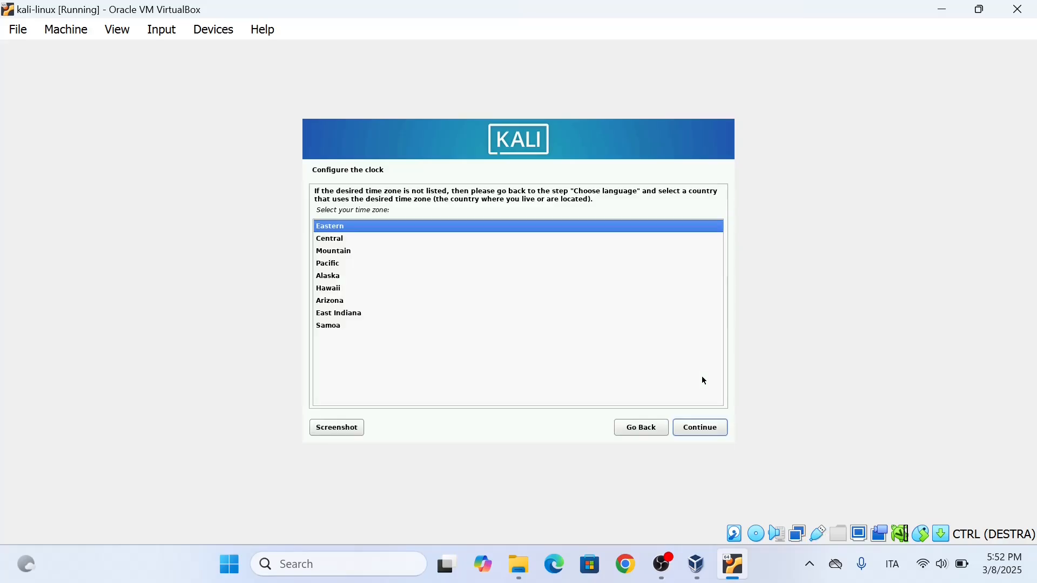
Set the system clock's time zone to Central
left_click(344, 240)
left_click(700, 430)
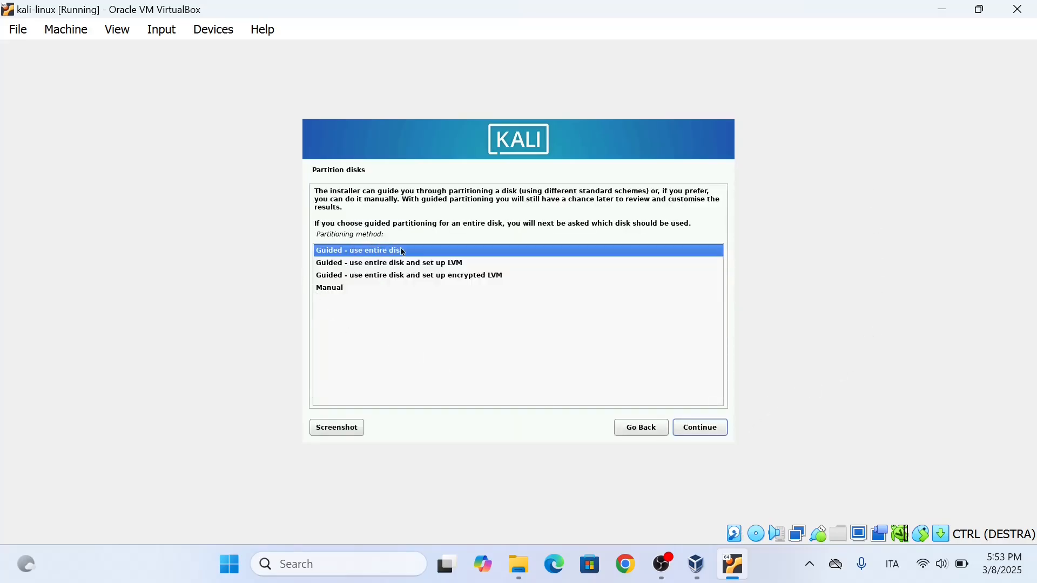
Partition the entire VBOX HARDDISK (sda) with guided partitioning, all files in one partition, and write the changes to disk
left_click(704, 430)
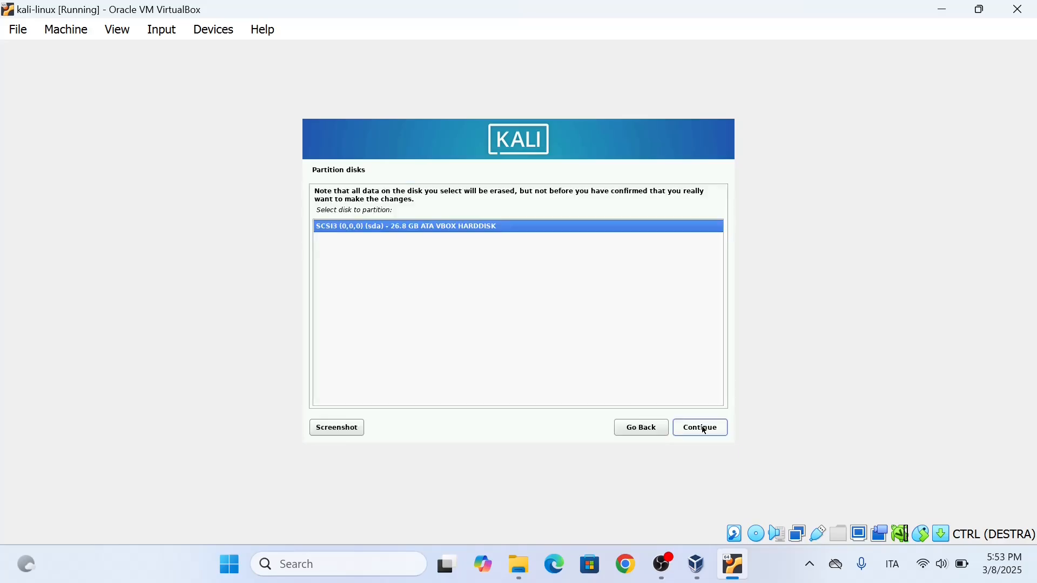
left_click(705, 430)
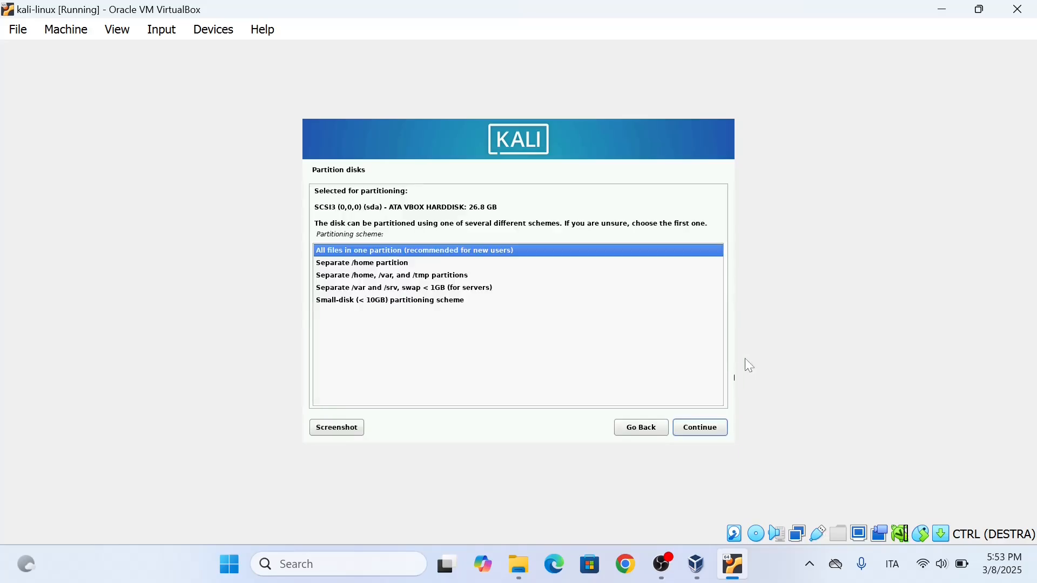
left_click(712, 427)
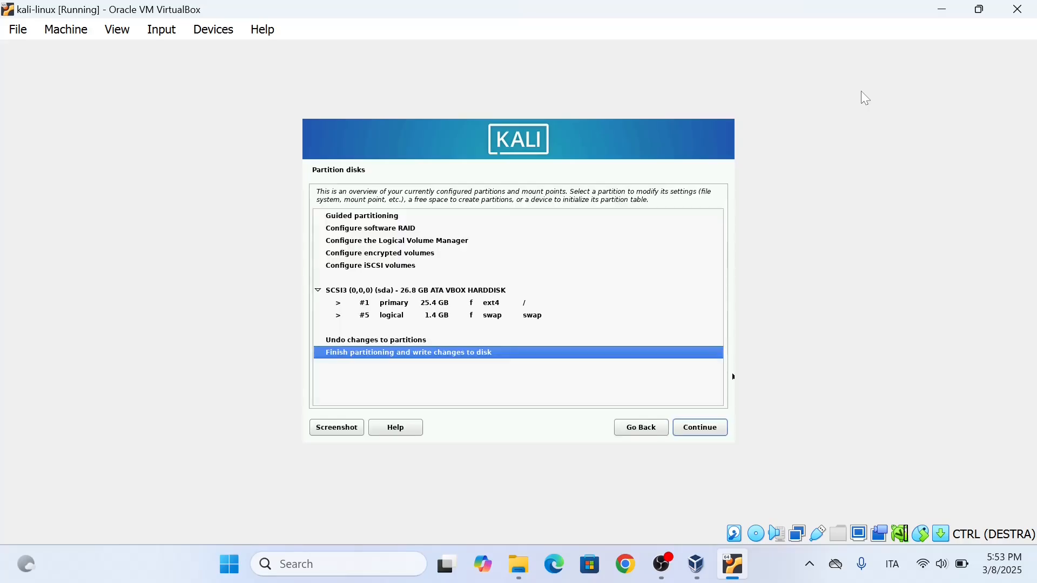
left_click(696, 427)
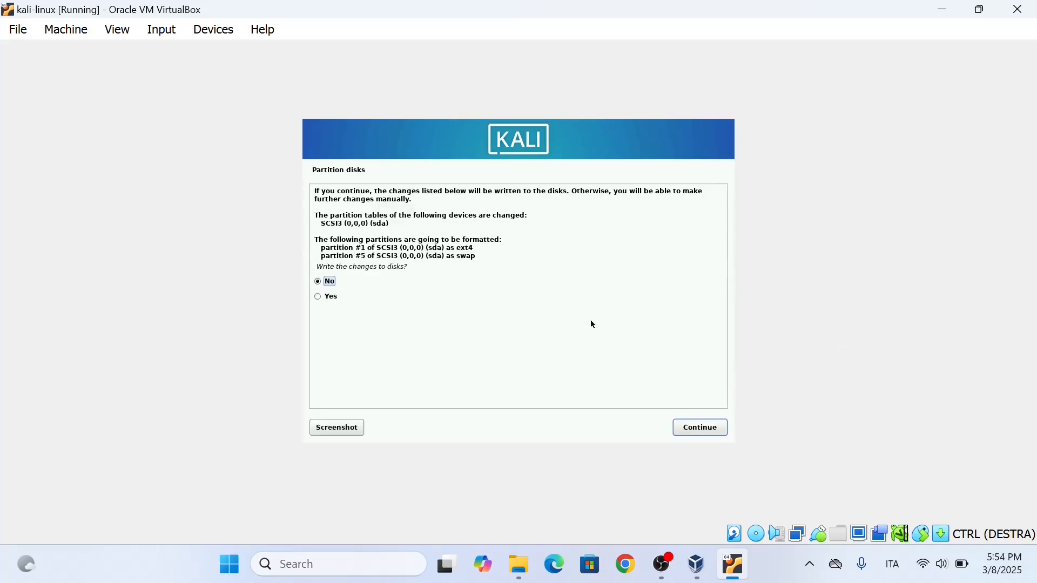
left_click(330, 297)
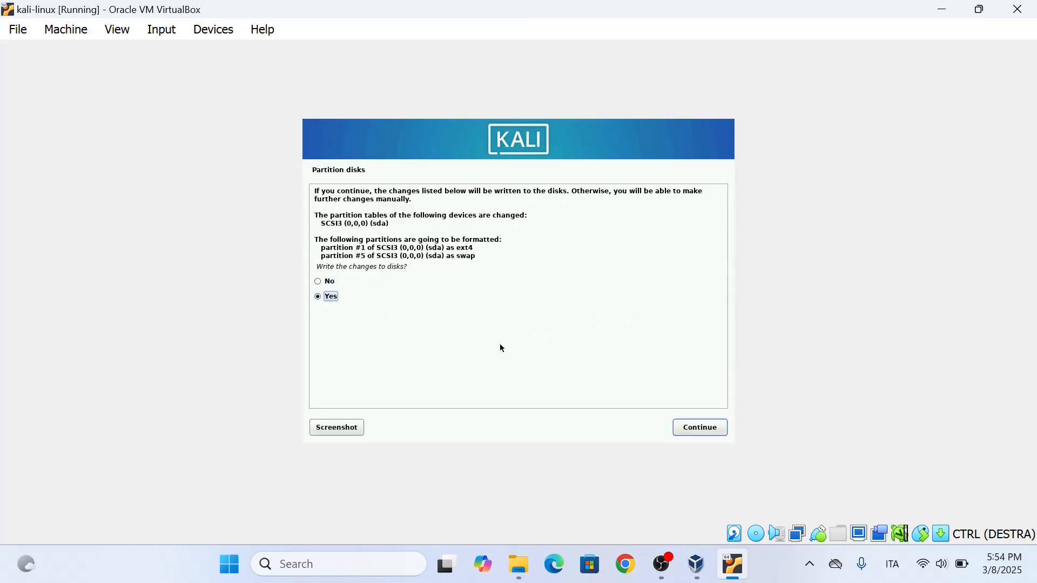
left_click(702, 429)
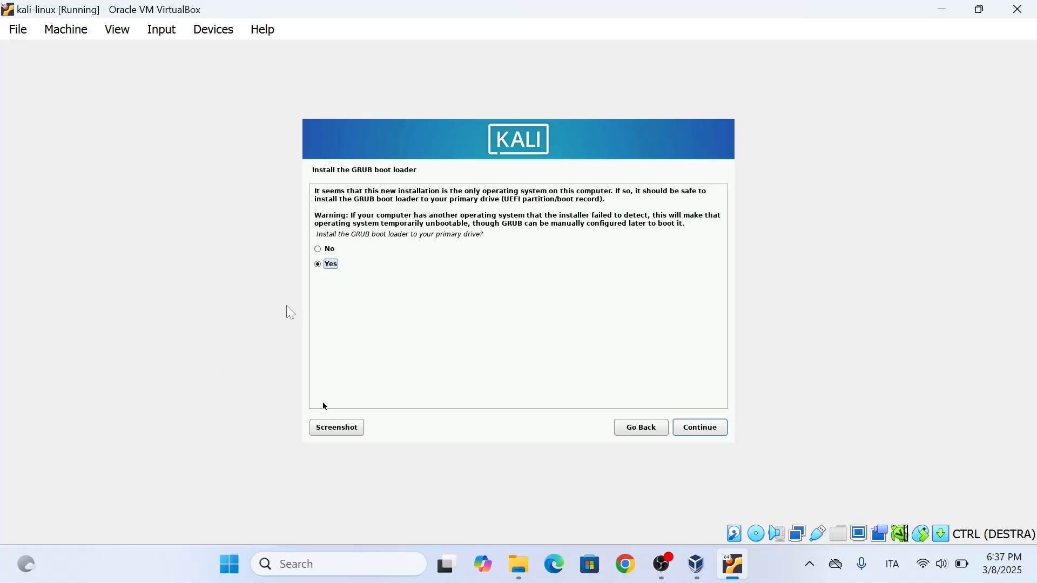
Install the GRUB boot loader on /dev/sda, and finish the installation by rebooting into the new system
left_click(701, 427)
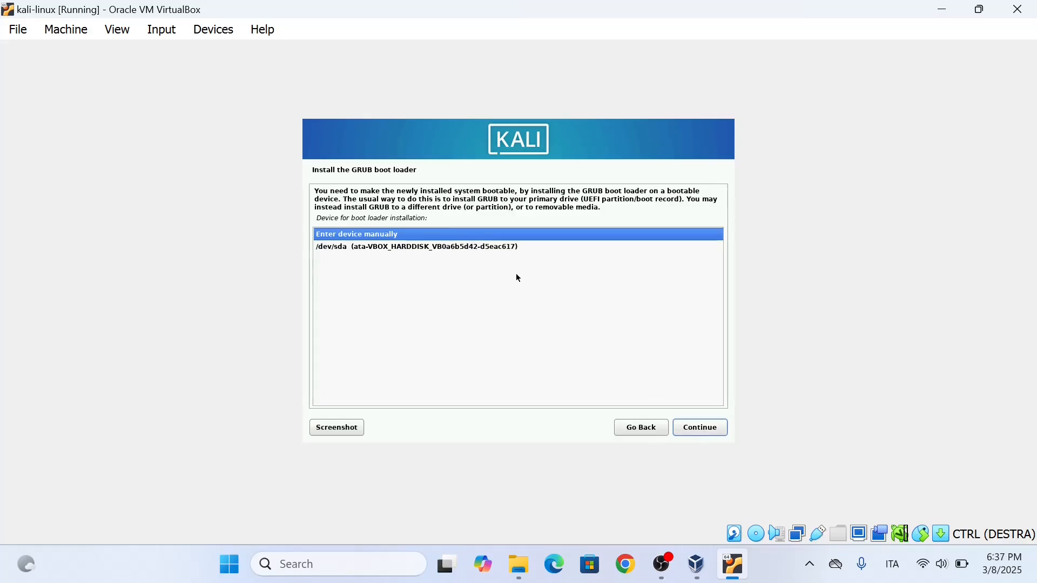
left_click(719, 428)
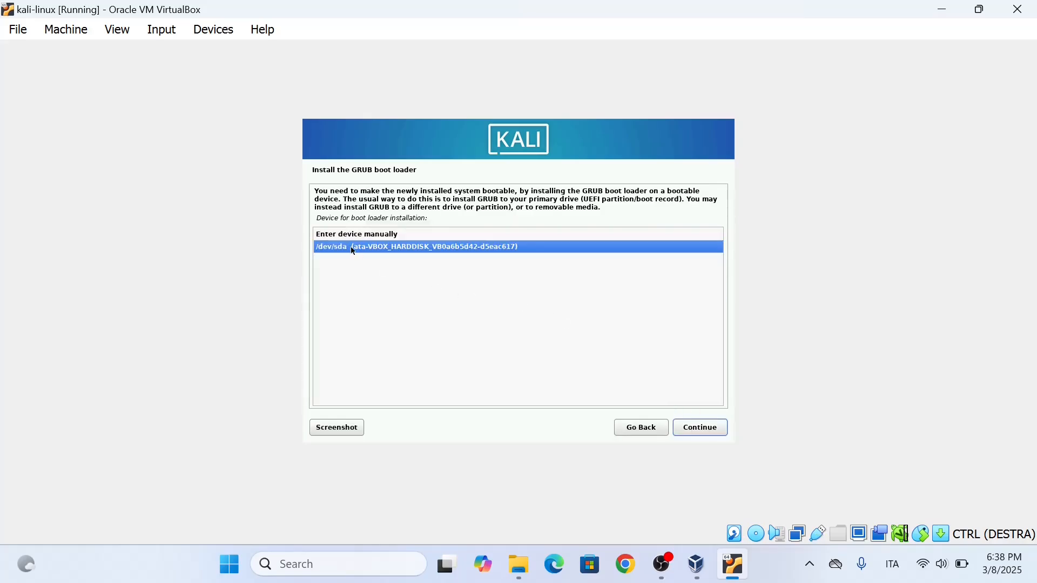
left_click(707, 428)
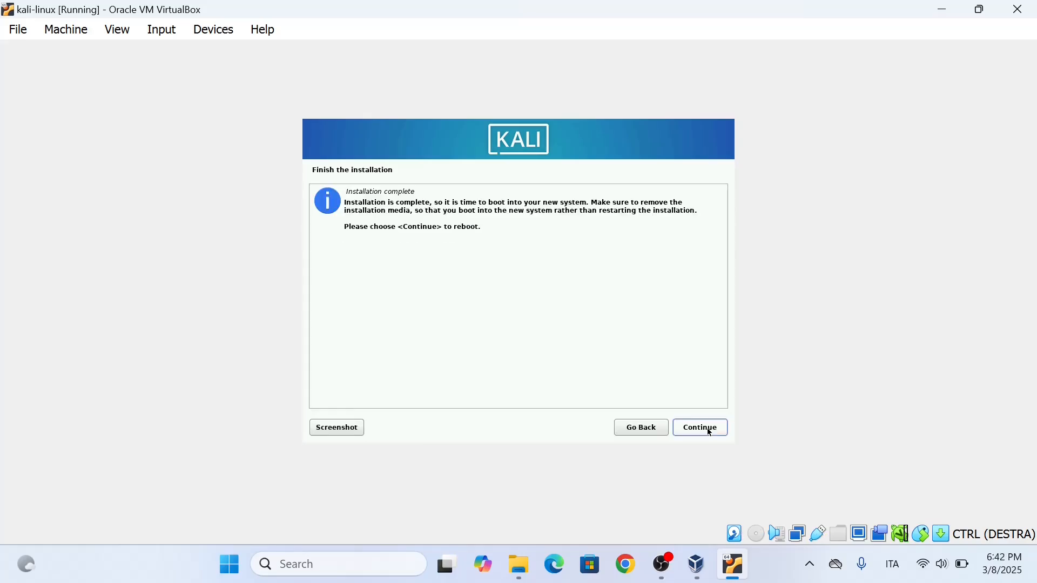
left_click(709, 431)
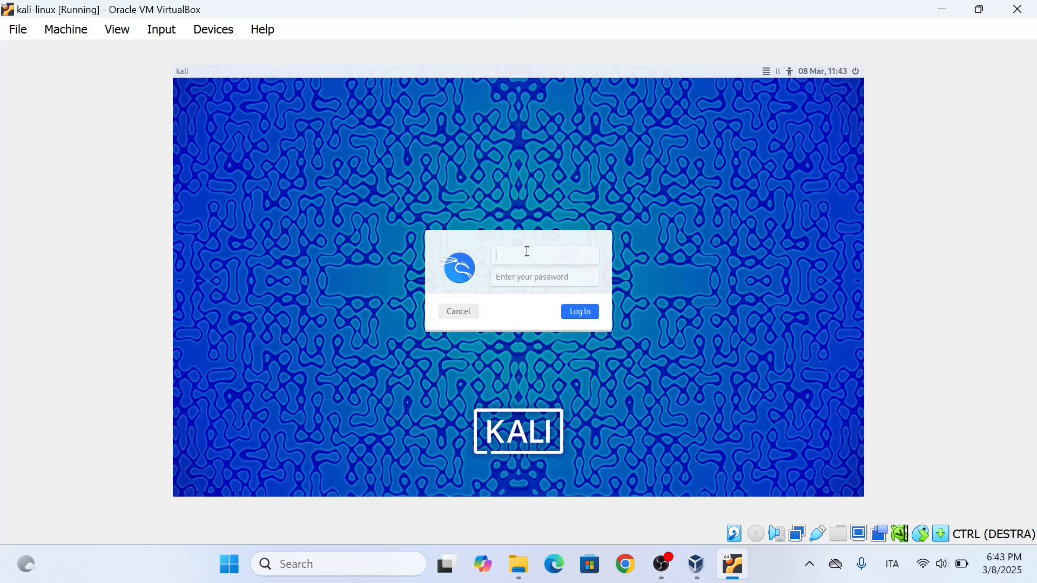
Log in to the Kali desktop with the account's username and password
type("lorenzo")
left_click(536, 278)
type("•••••••••")
key("Return")
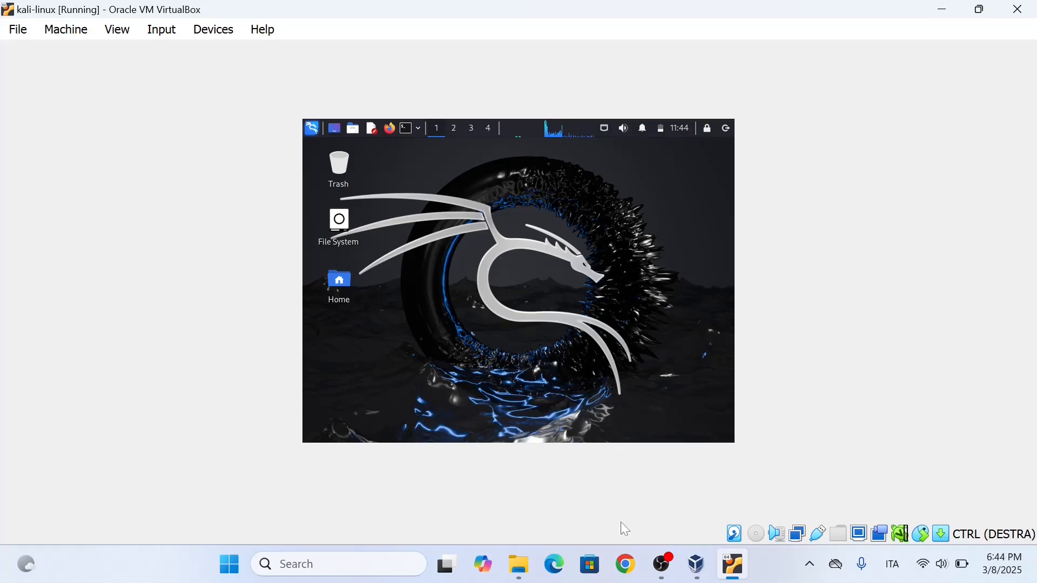
Open the kali-linux machine's network settings from the VirtualBox Manager and review the attachment options for Adapter 1
left_click(697, 574)
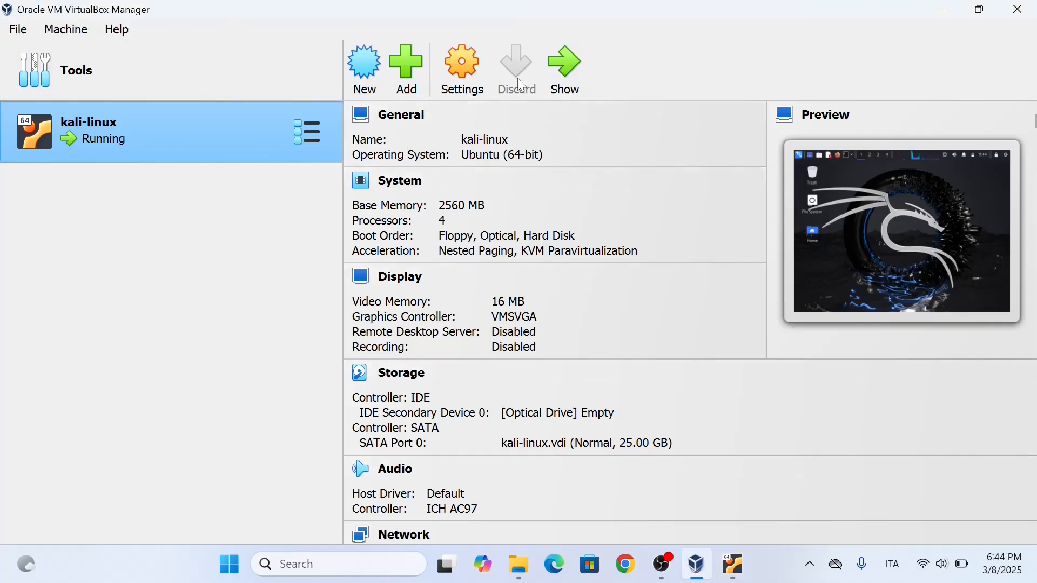
left_click(476, 86)
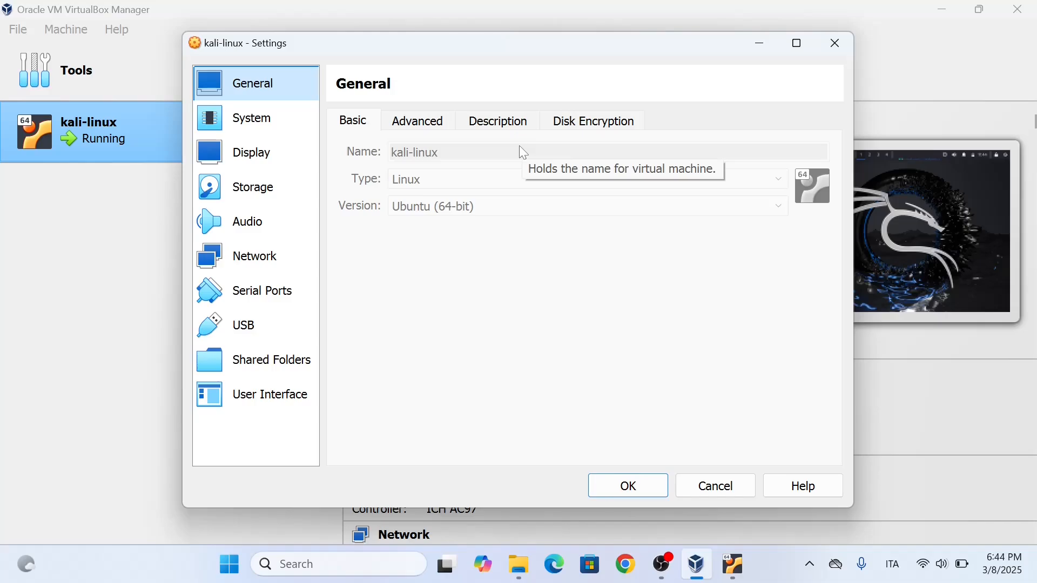
left_click(283, 268)
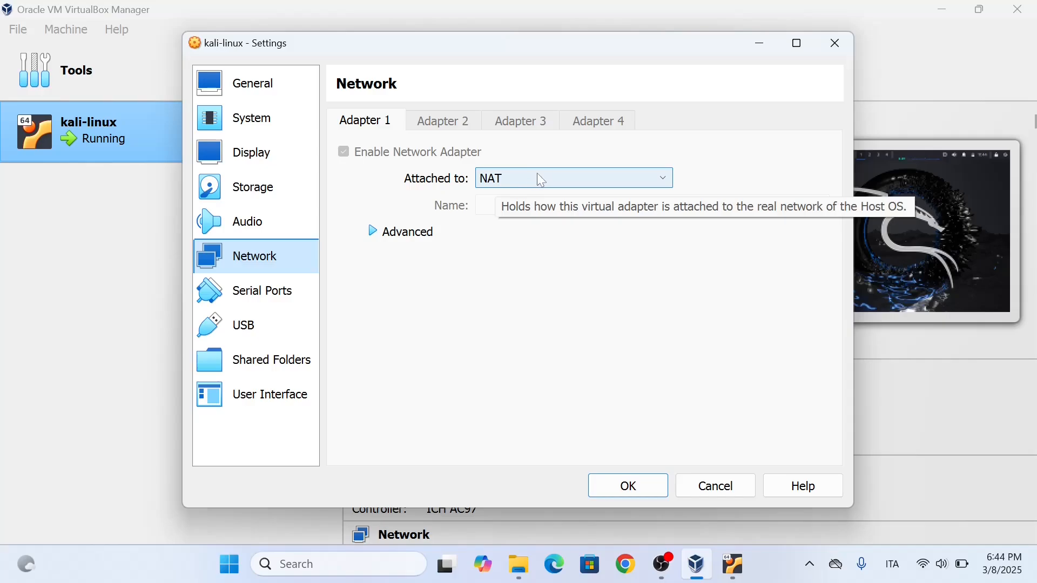
left_click(551, 181)
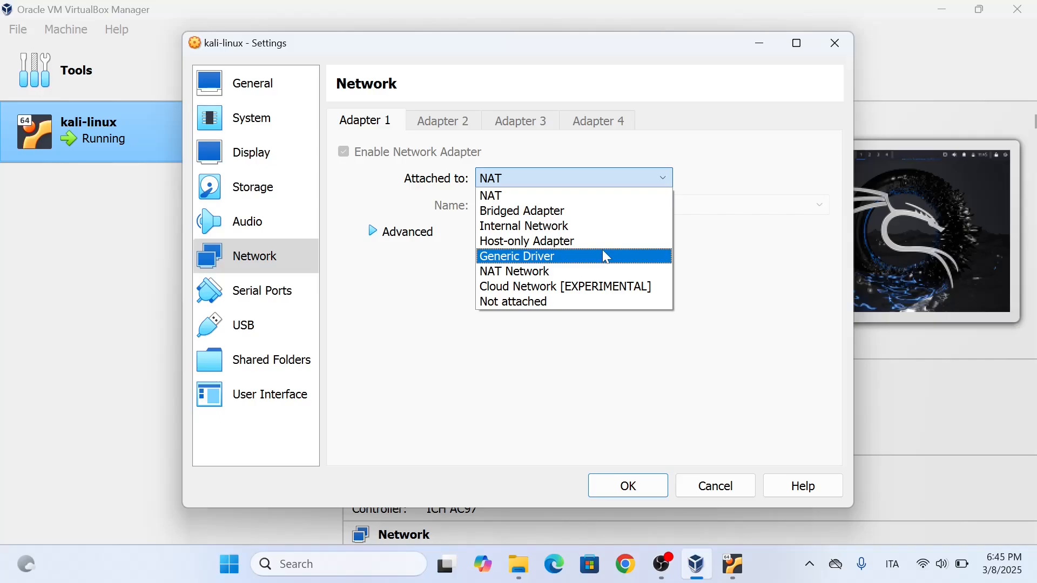
left_click(946, 192)
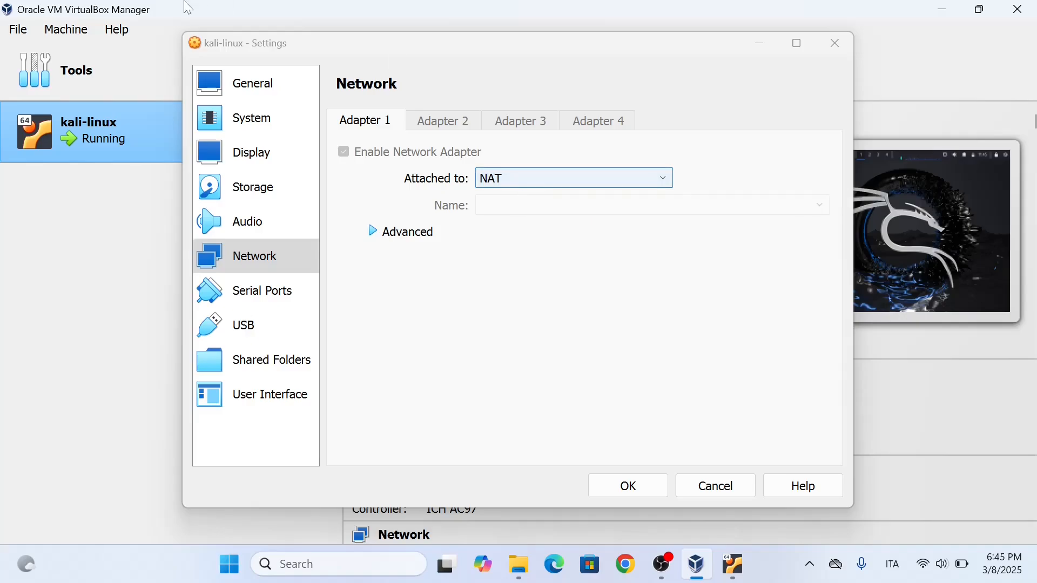
Open the Windows Command Prompt and run ipconfig to list the host's network adapters
left_click(353, 564)
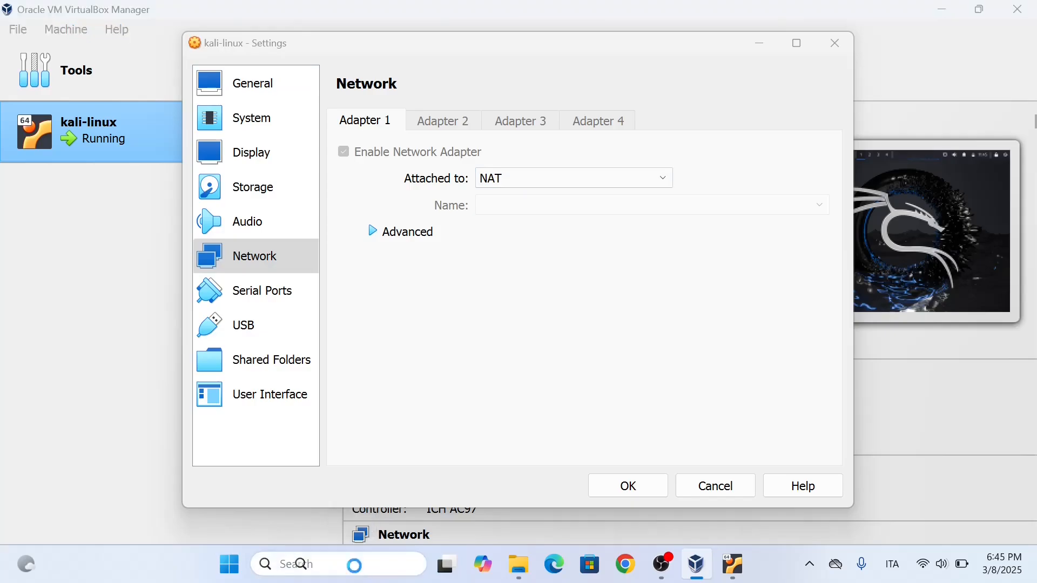
type("cmd")
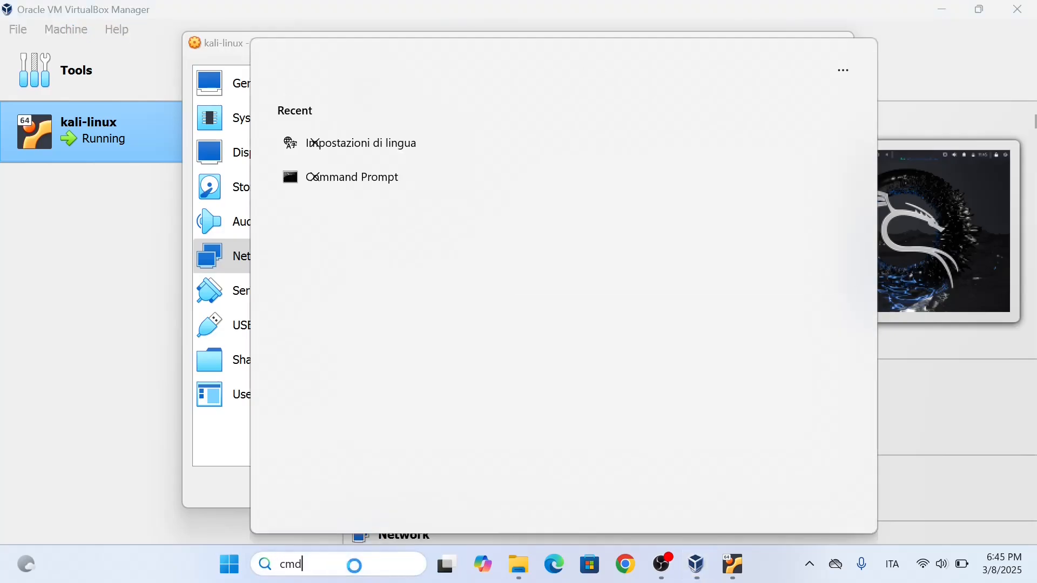
key("Escape")
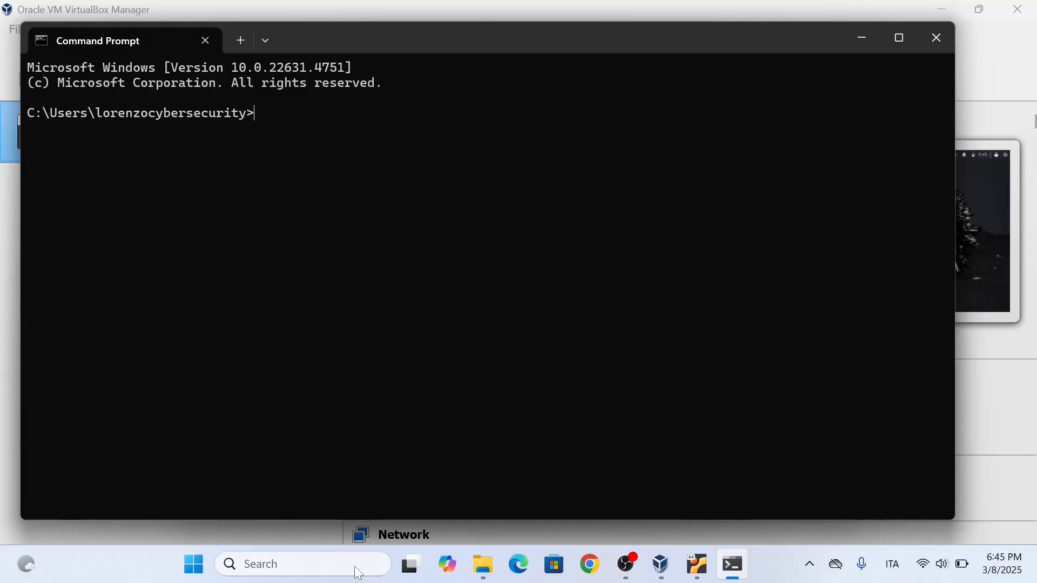
type("ip")
type("nfig")
key("Return")
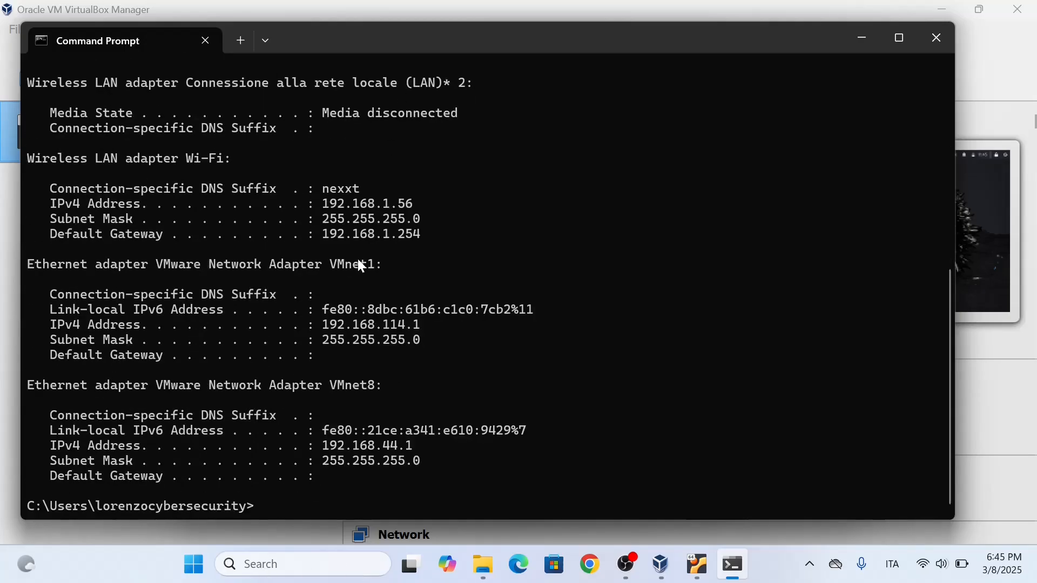
Examine the IPv4 address of the host's Wireless LAN adapter Wi-Fi, and minimize the Command Prompt window
scroll(191, 335, "up", 1)
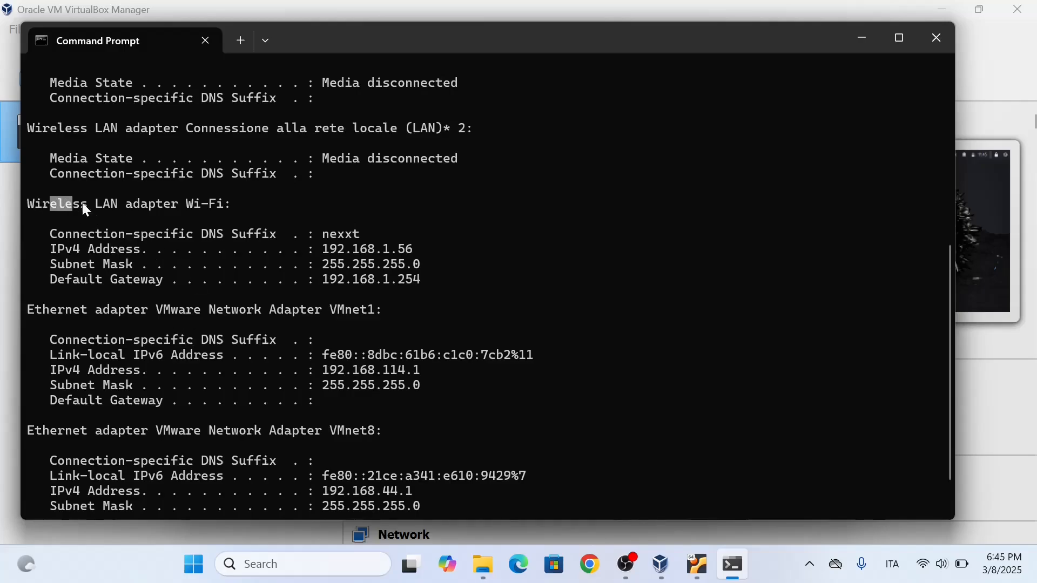
left_click_drag(83, 204, 114, 203)
left_click_drag(29, 203, 63, 202)
left_click(325, 250)
left_click(359, 249)
left_click_drag(398, 249, 419, 258)
left_click(852, 39)
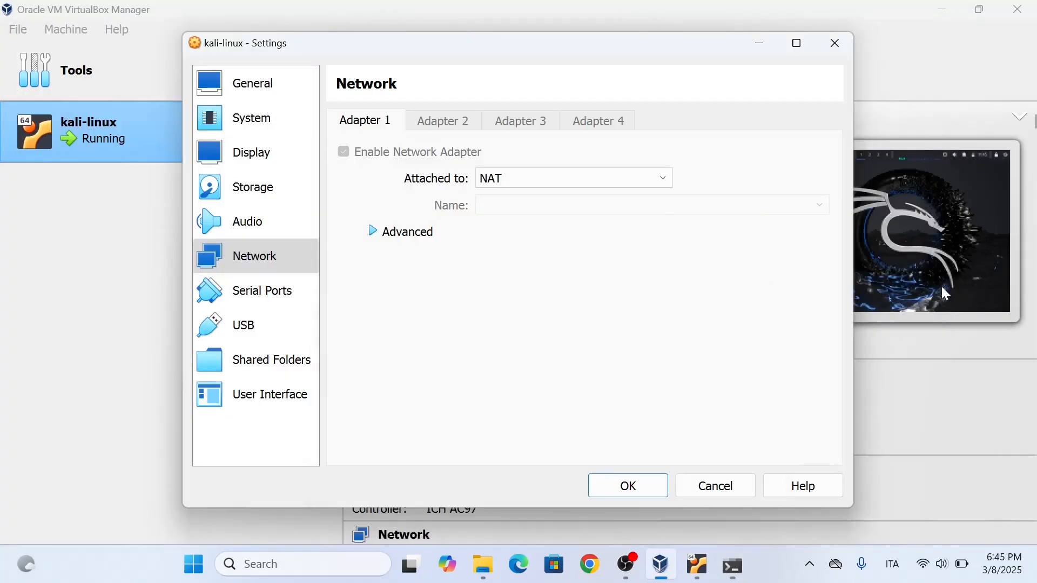
Minimize the settings window, switch to the running Kali machine, and run ifconfig in a new terminal
left_click(750, 43)
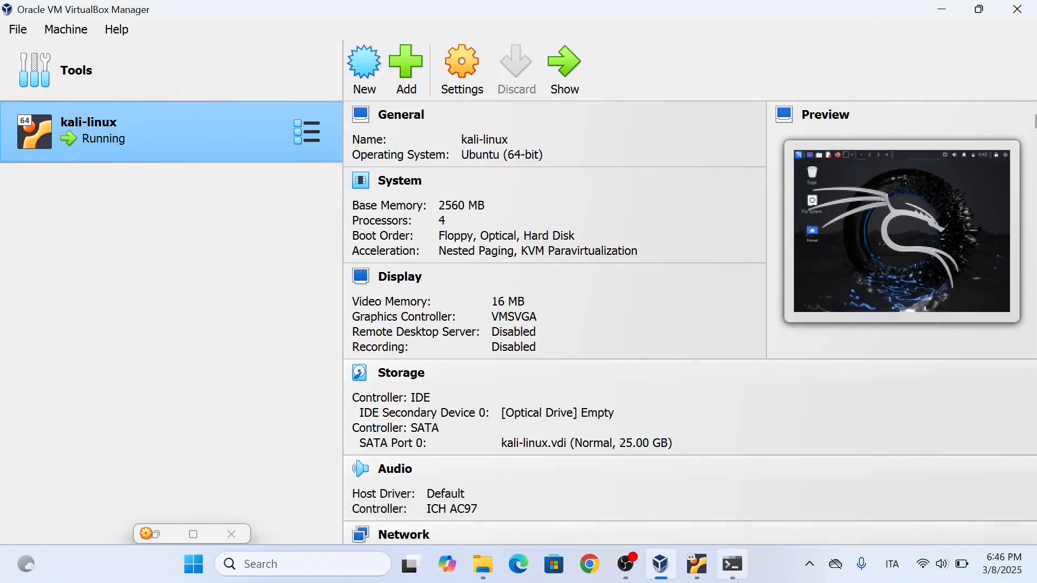
left_click(697, 564)
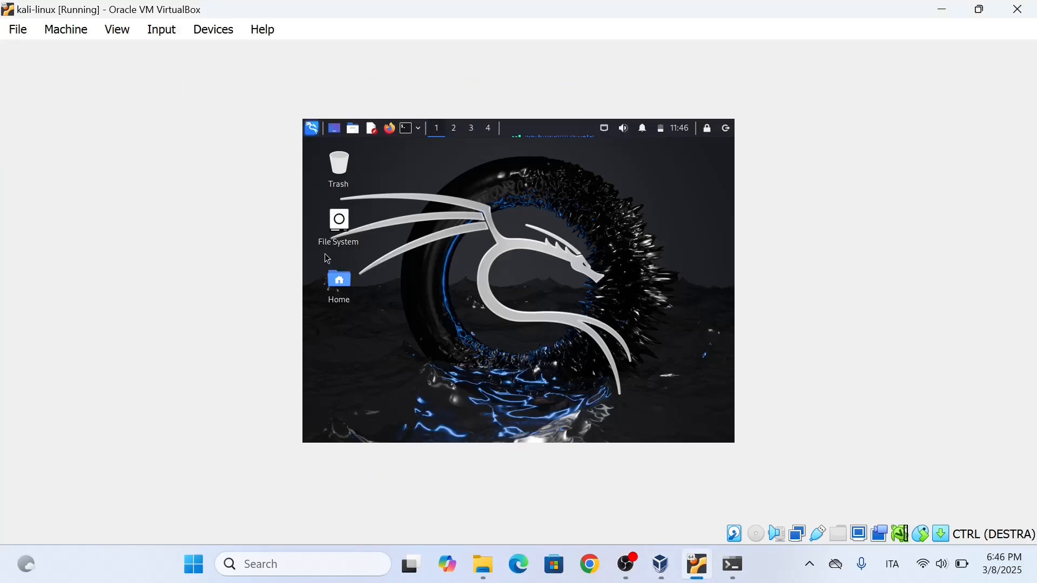
left_click(410, 131)
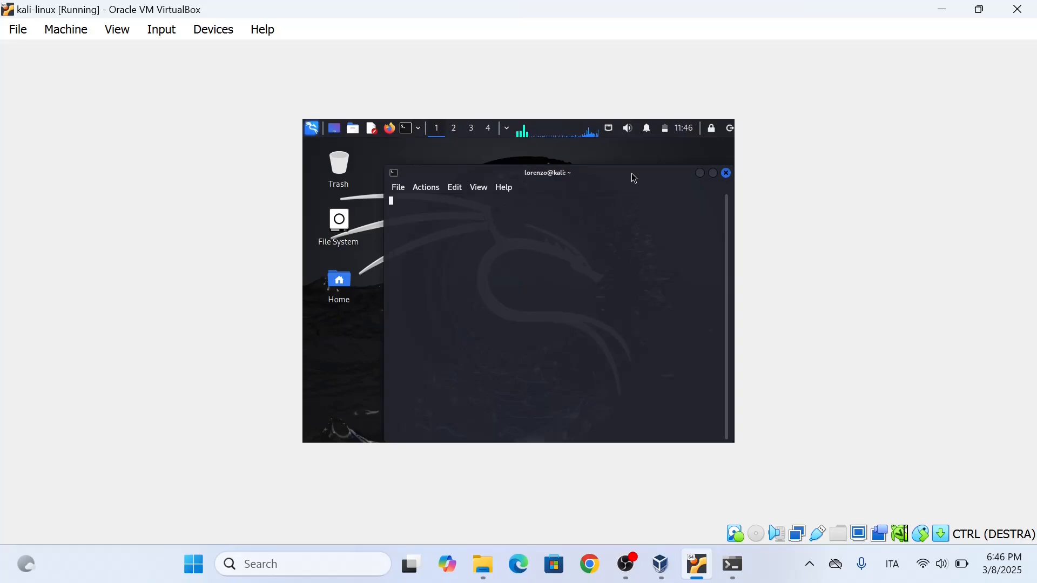
type("ifconfig")
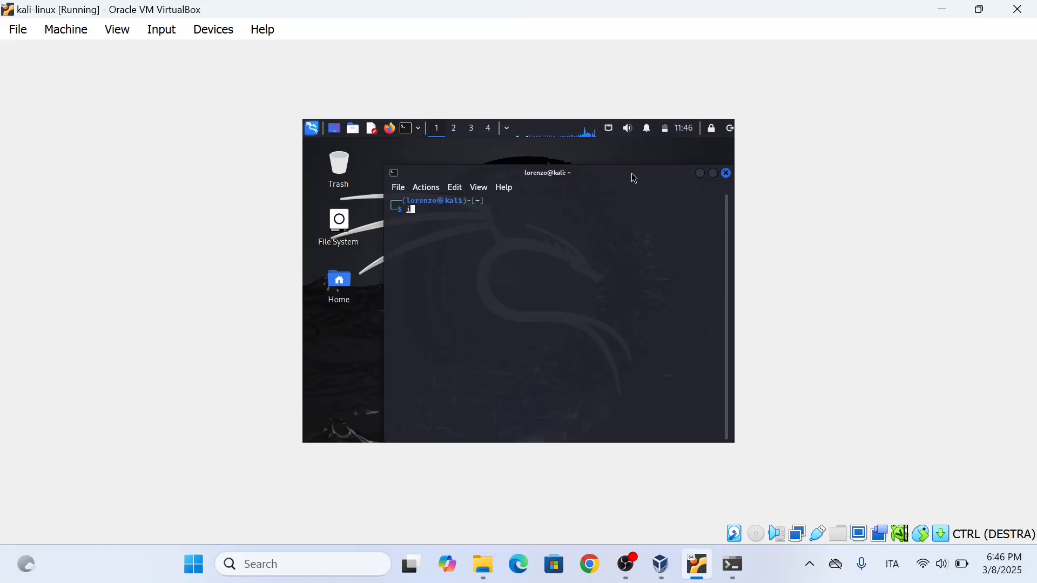
key("Return")
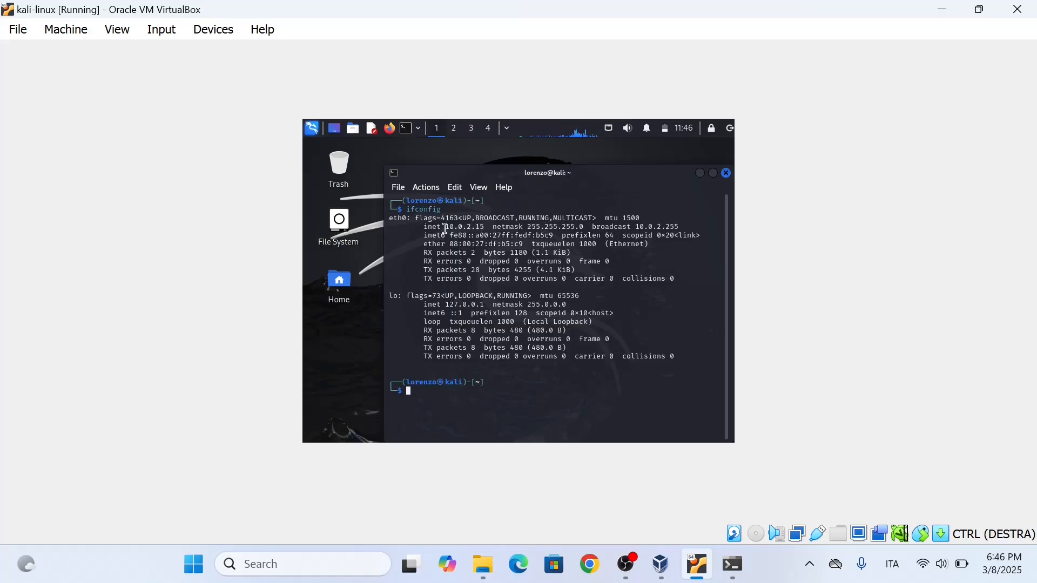
Compare Kali's eth0 inet address with the IPv4 address of the host's Wi-Fi adapter in the Command Prompt
left_click_drag(448, 227, 486, 228)
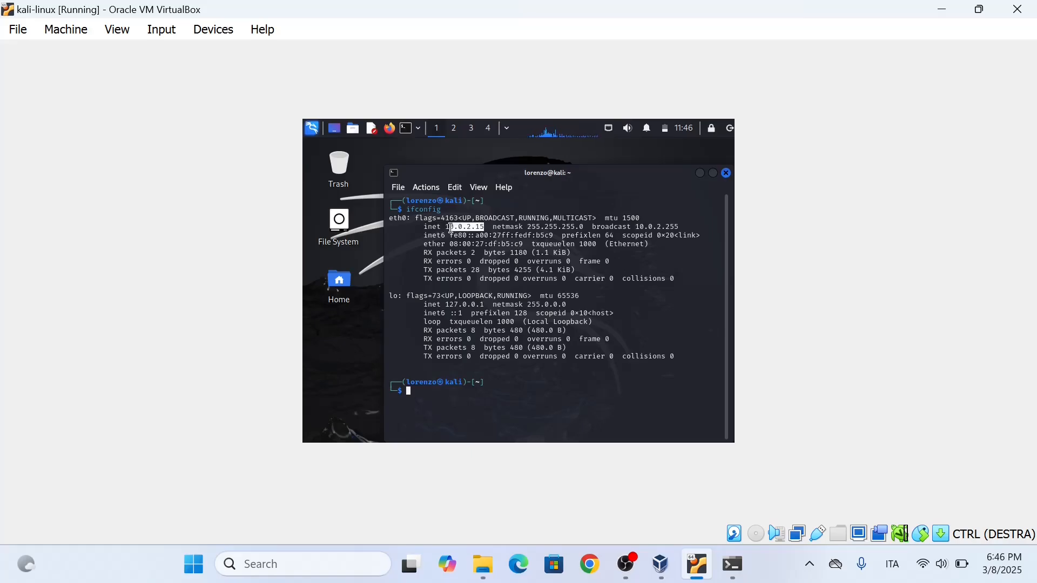
left_click(450, 228)
left_click_drag(450, 228, 487, 227)
left_click_drag(446, 226, 484, 228)
left_click(739, 577)
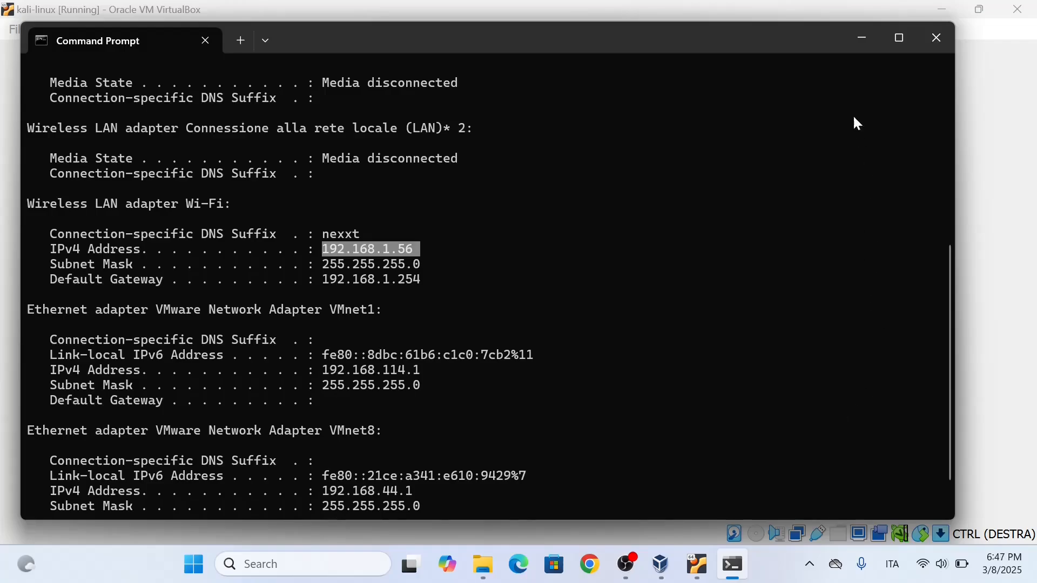
left_click(863, 37)
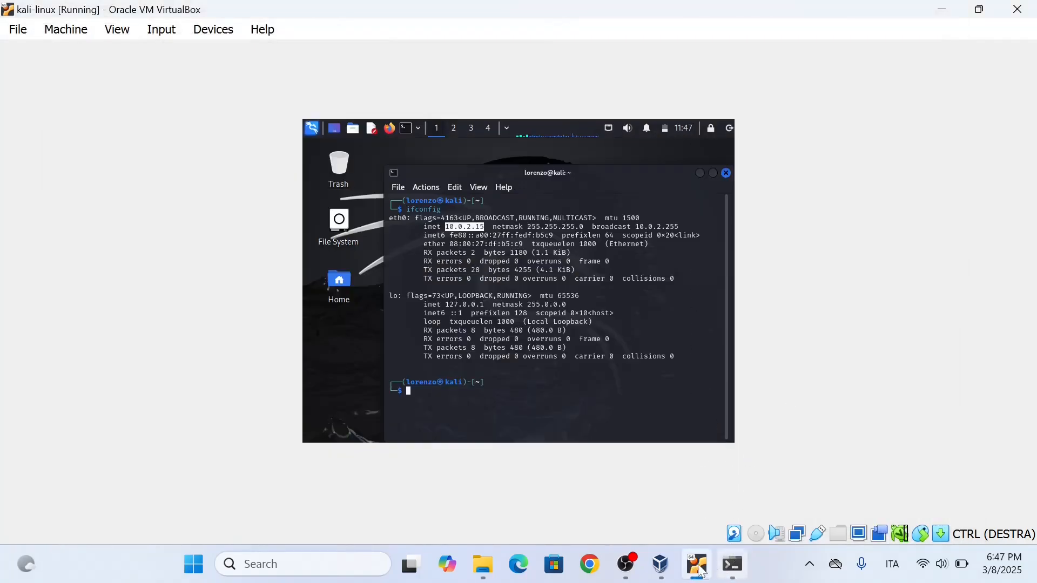
Attach Adapter 1 of the kali-linux machine to Bridged Adapter in its network settings and apply the change
left_click(661, 565)
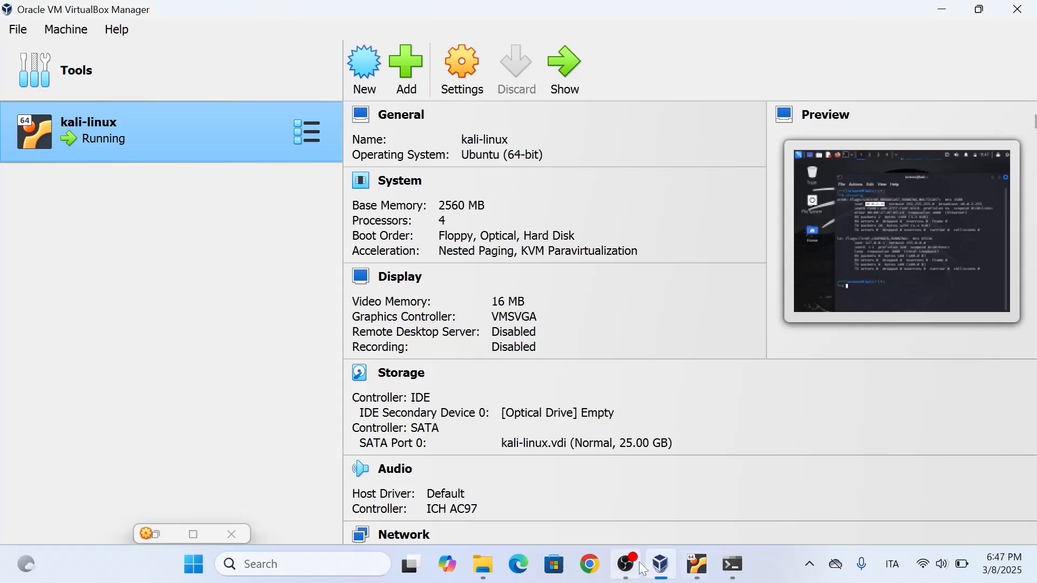
left_click(480, 80)
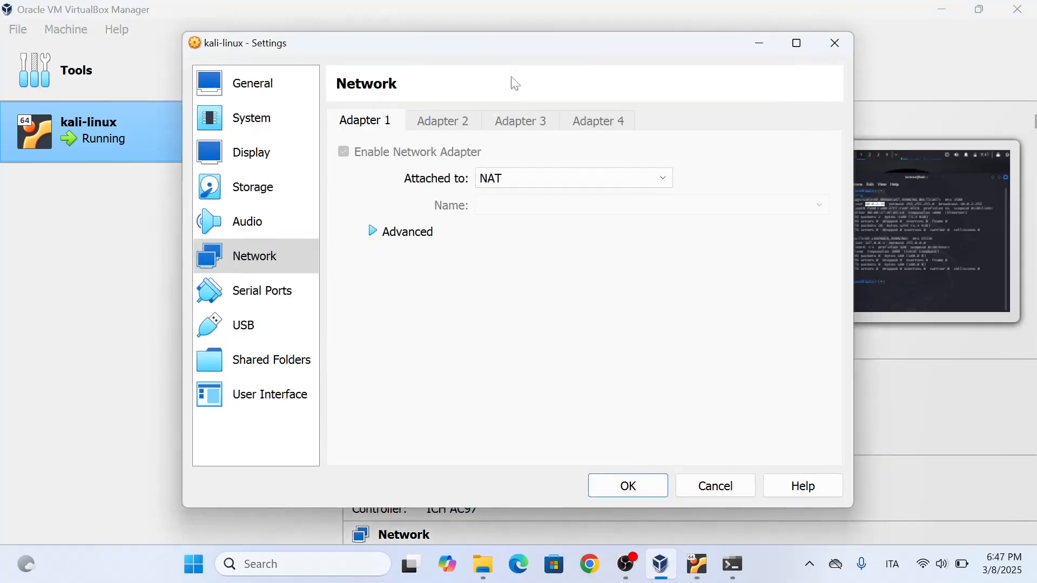
left_click(597, 178)
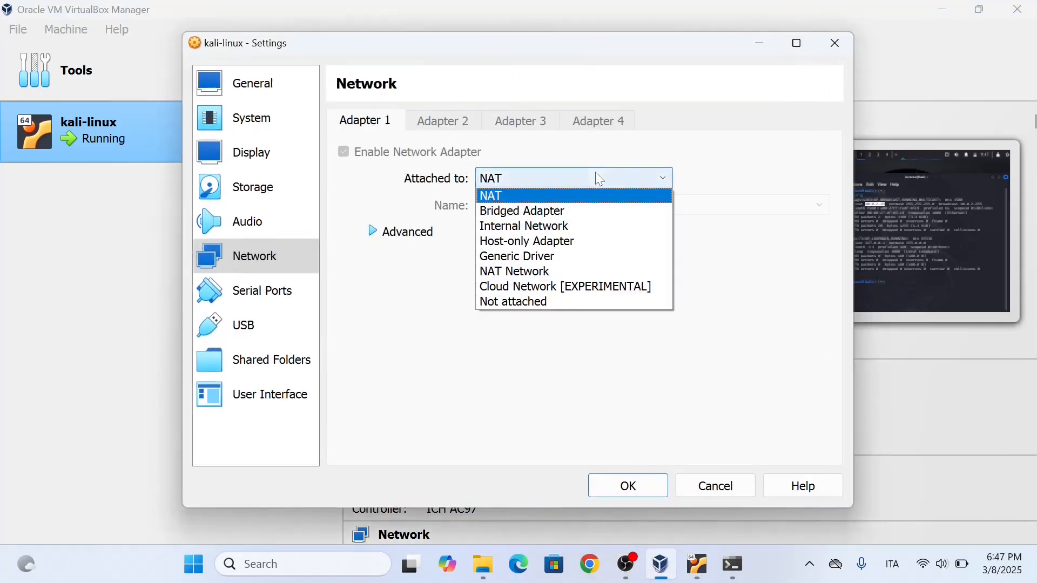
left_click(545, 215)
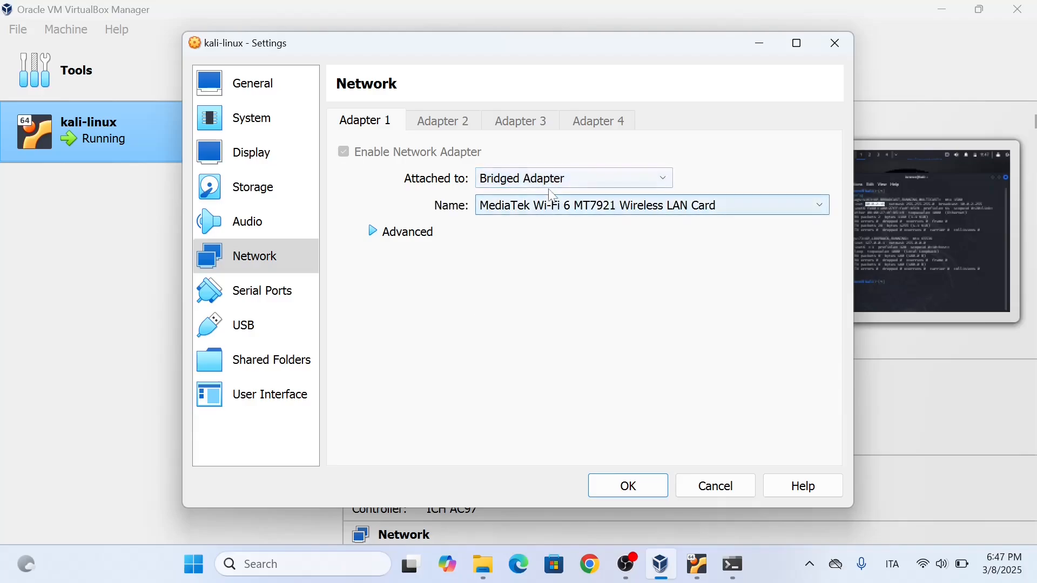
left_click(643, 488)
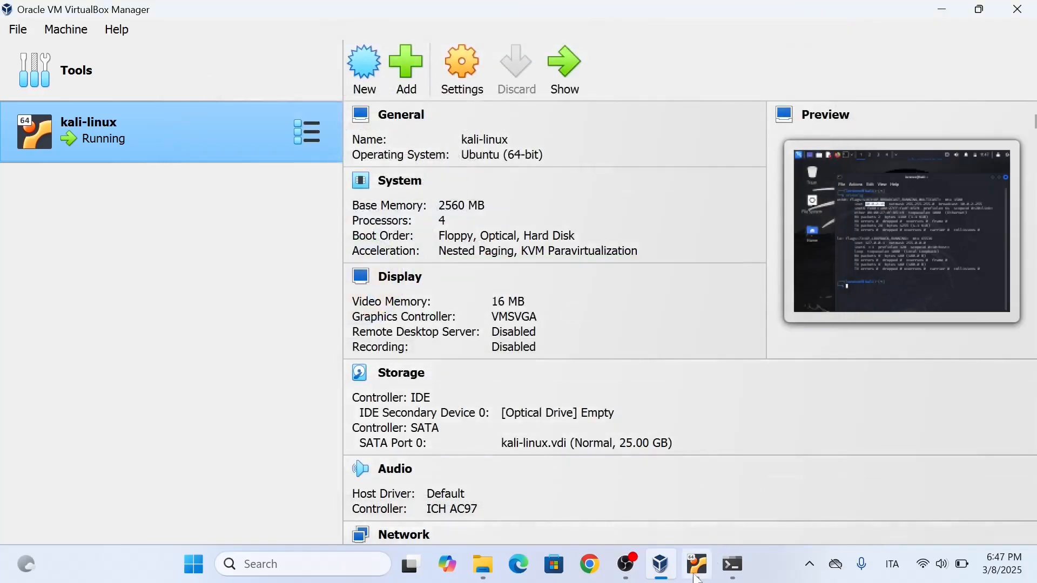
Switch back to the running Kali machine and run ifconfig again in the terminal
left_click(698, 577)
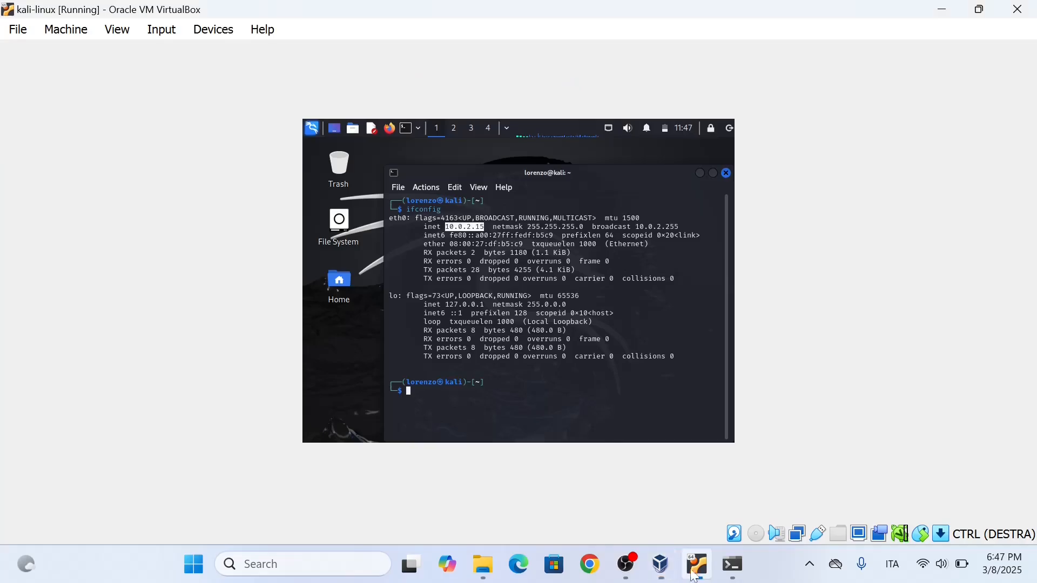
left_click(409, 134)
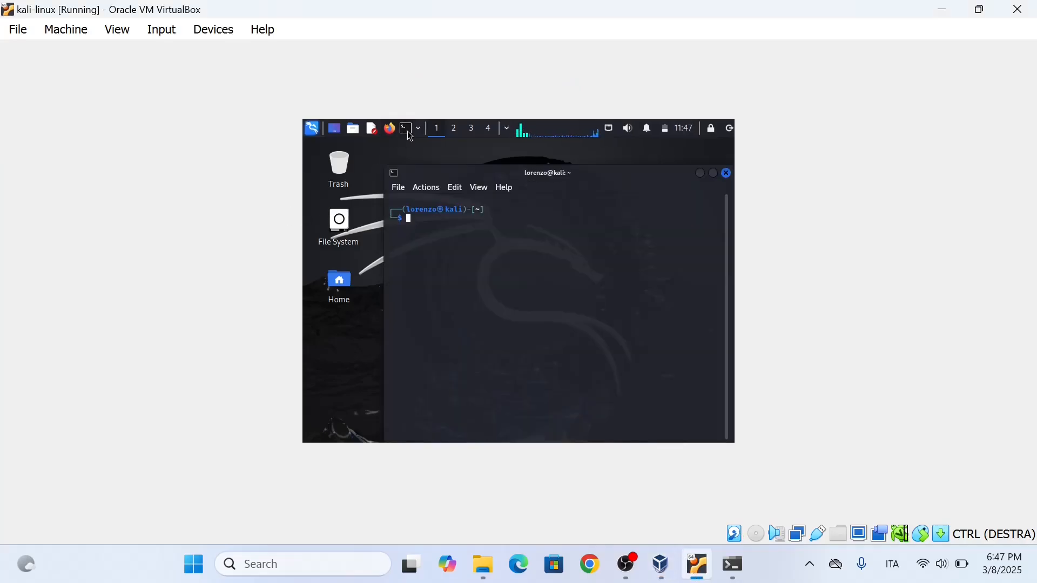
type("if")
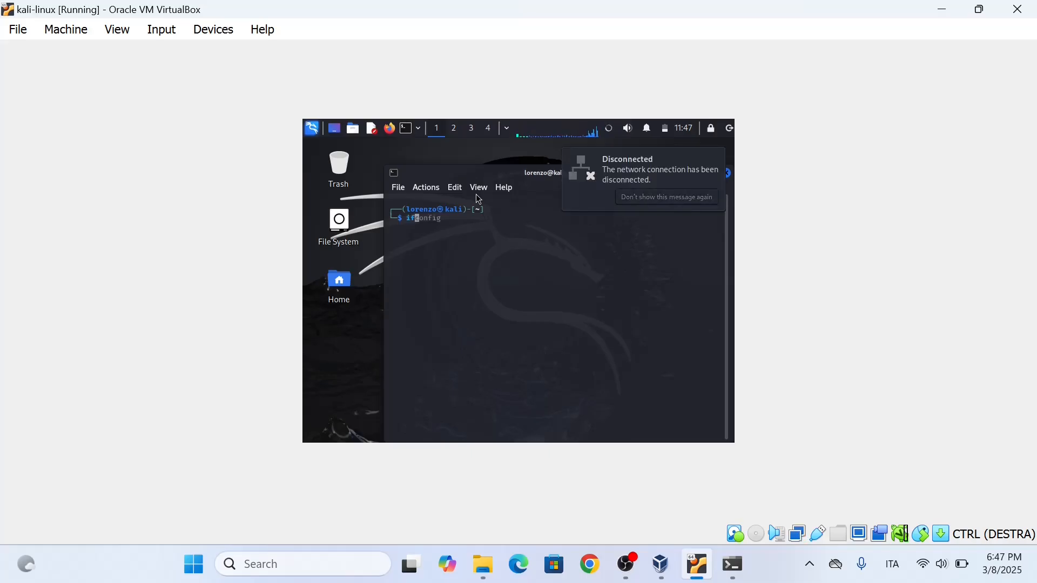
type("config")
key("Return")
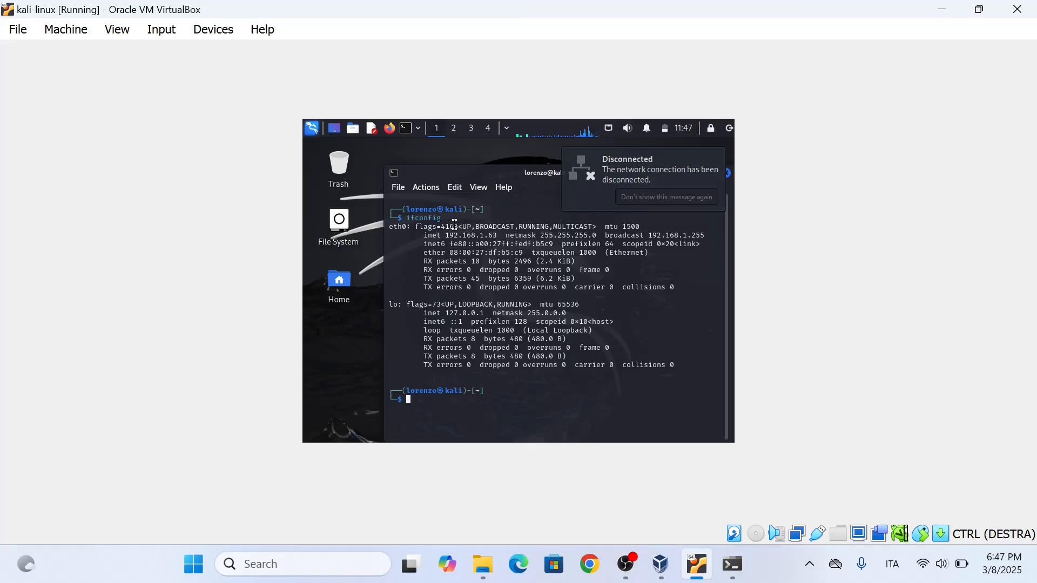
Check Kali's new eth0 address against the host's Wi-Fi IPv4 address, and close the Command Prompt and the Kali terminal
left_click_drag(452, 236, 486, 236)
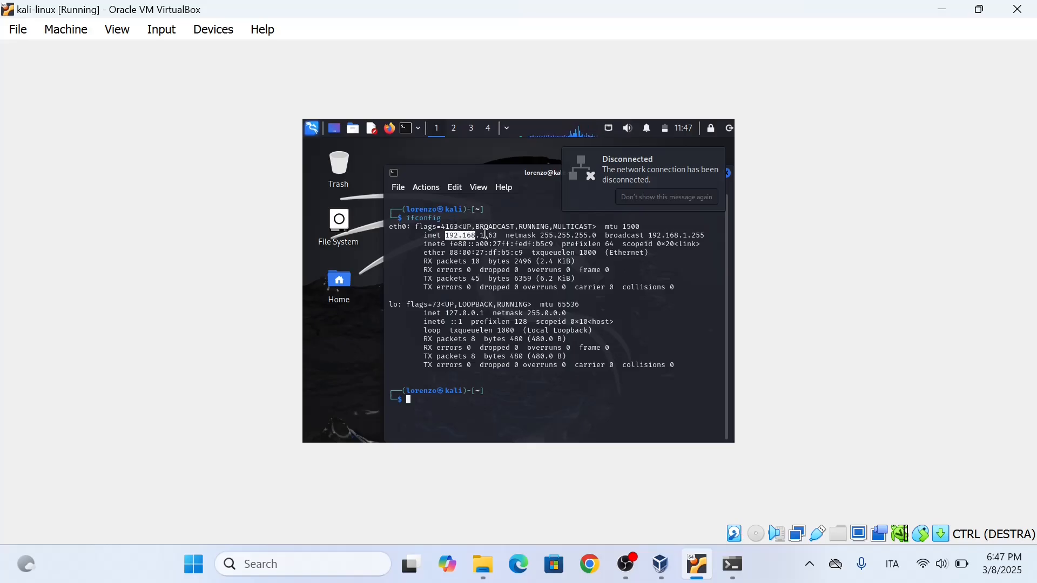
left_click(733, 566)
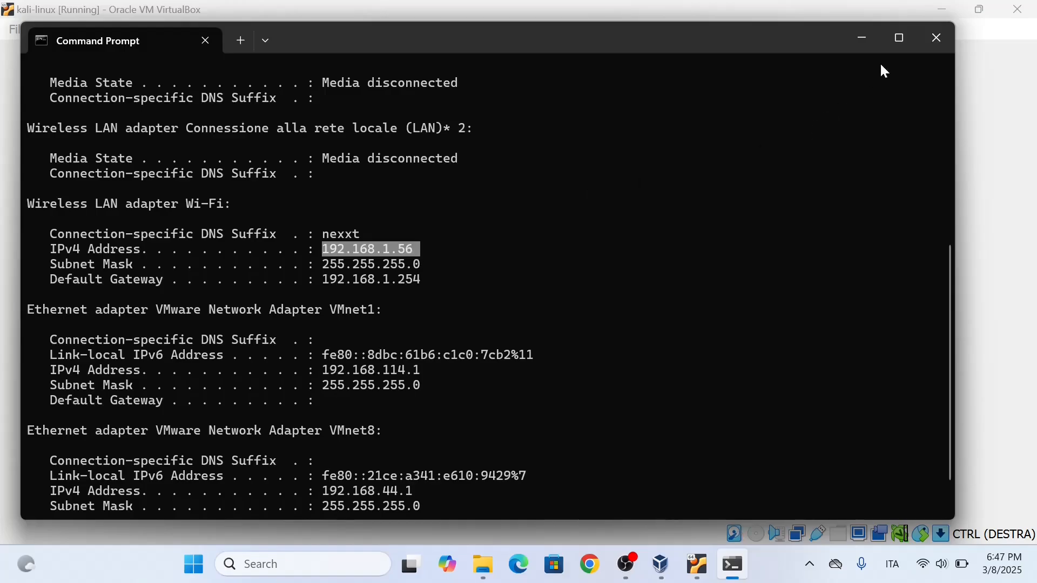
left_click(937, 38)
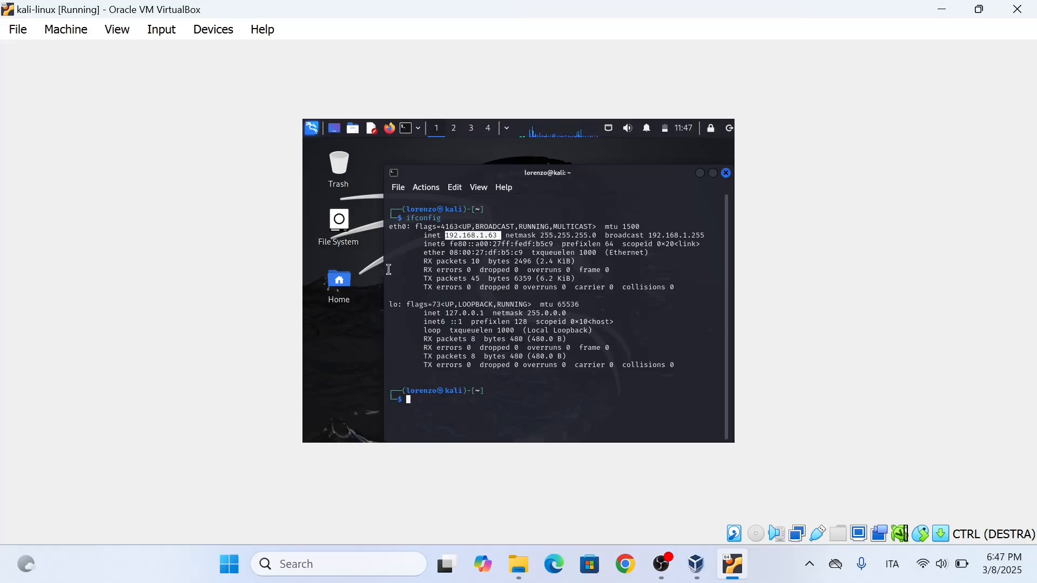
left_click(728, 174)
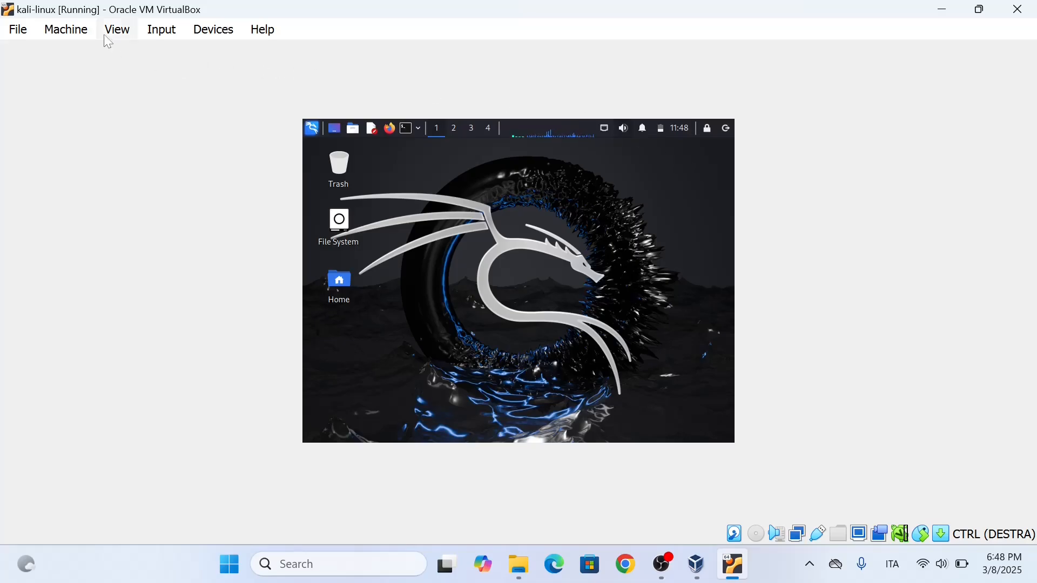
Apply Adjust Window Size to the Kali machine's window and maximize it so the guest desktop fills the whole window
left_click(117, 29)
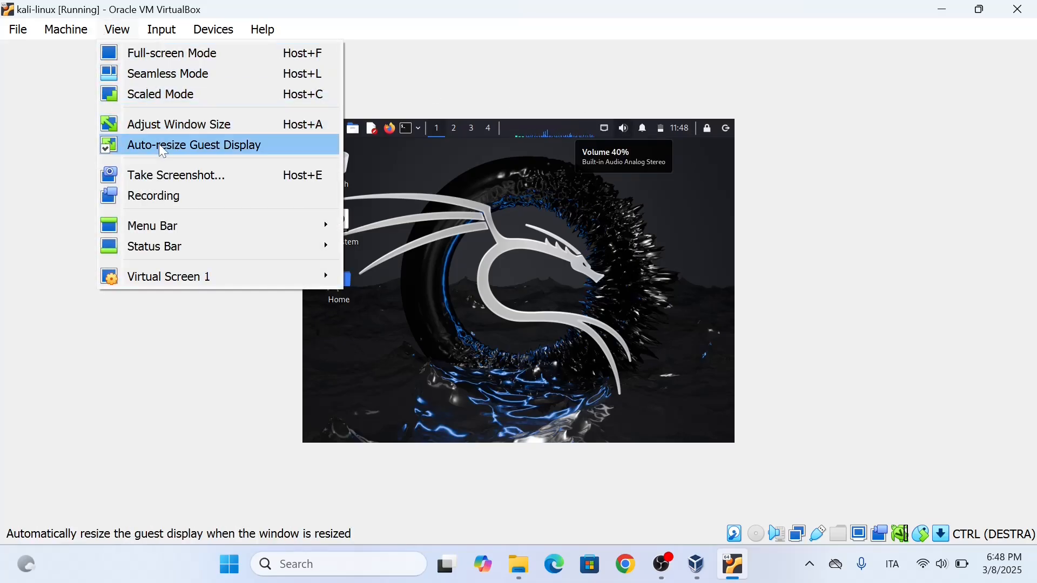
left_click(178, 125)
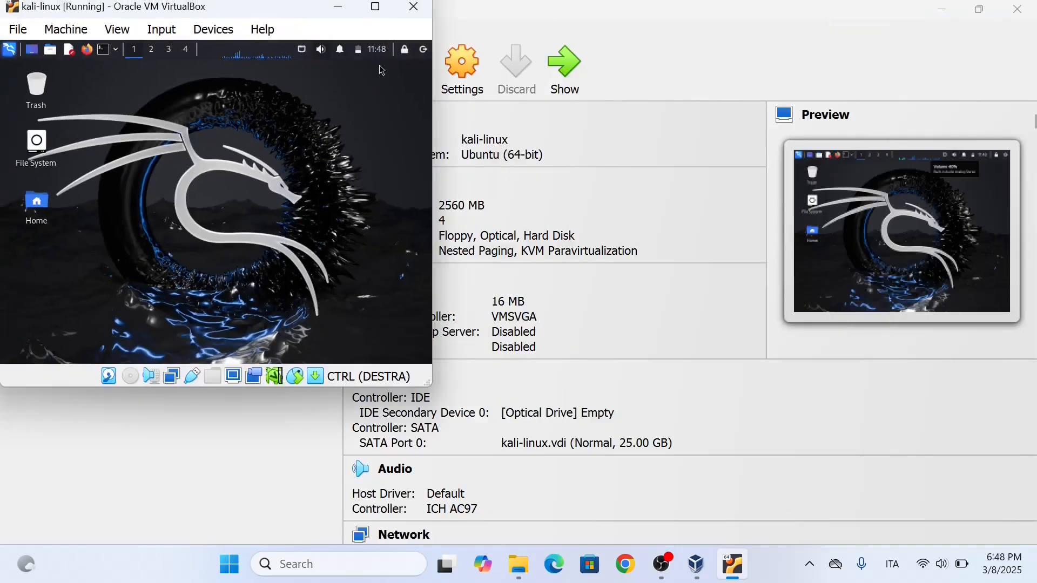
left_click(378, 11)
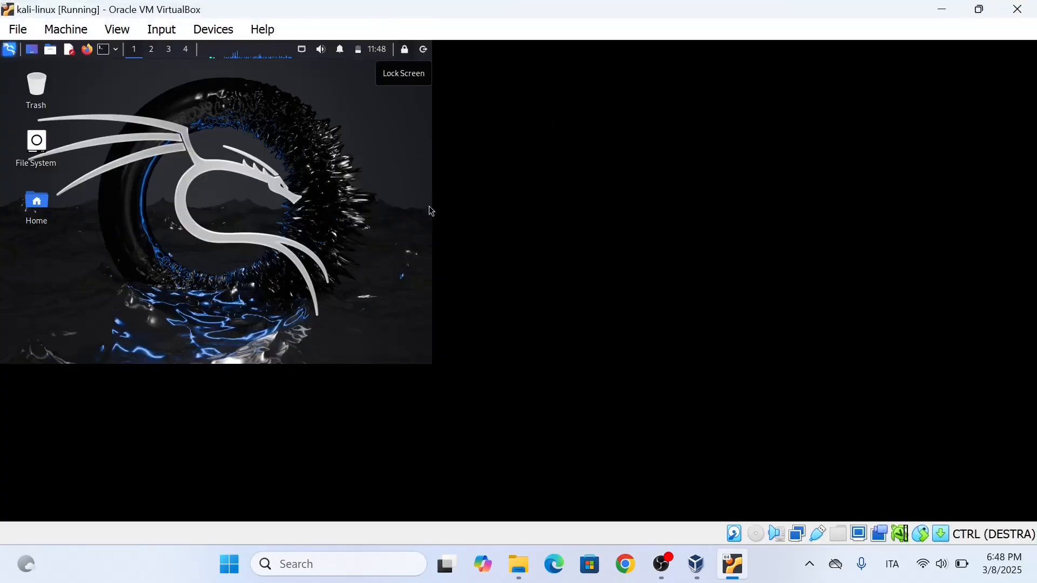
left_click(979, 10)
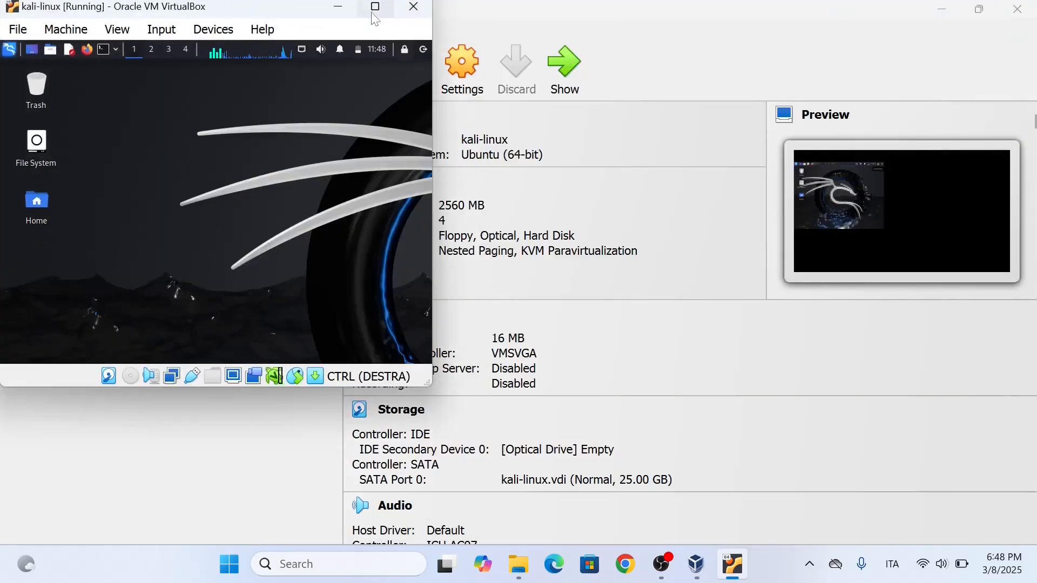
left_click(378, 11)
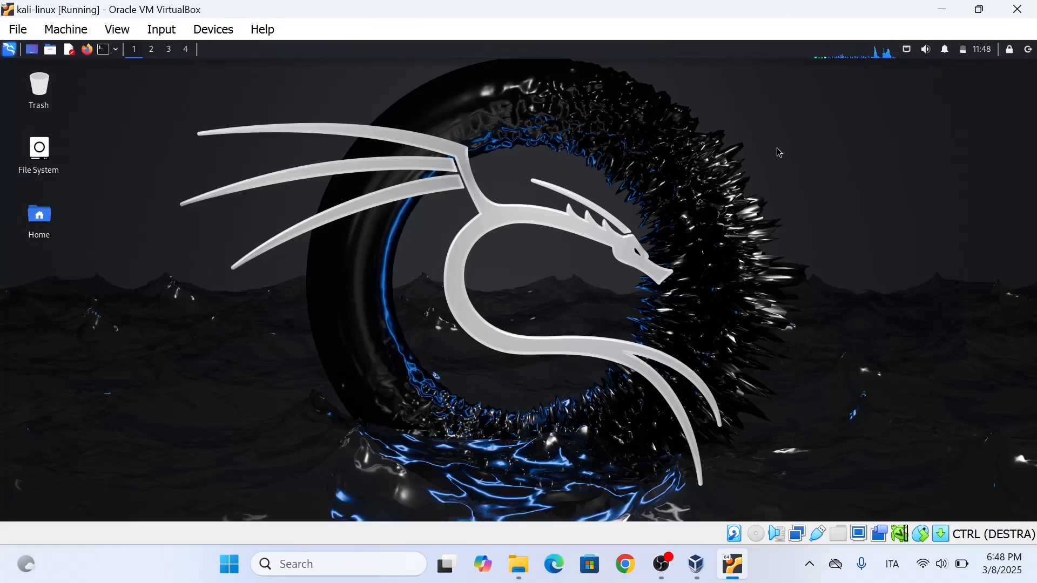
left_click(118, 30)
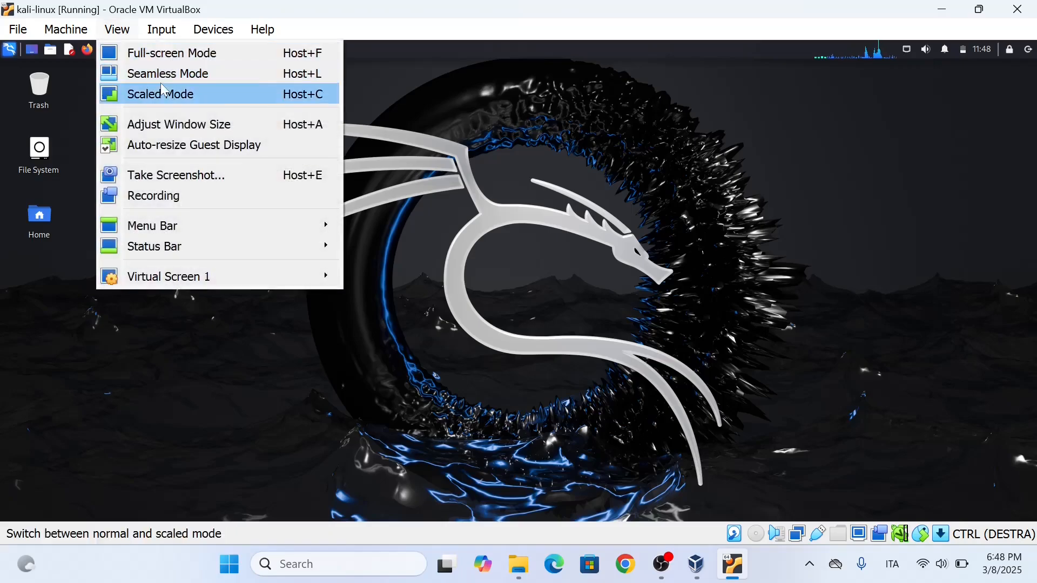
left_click(211, 124)
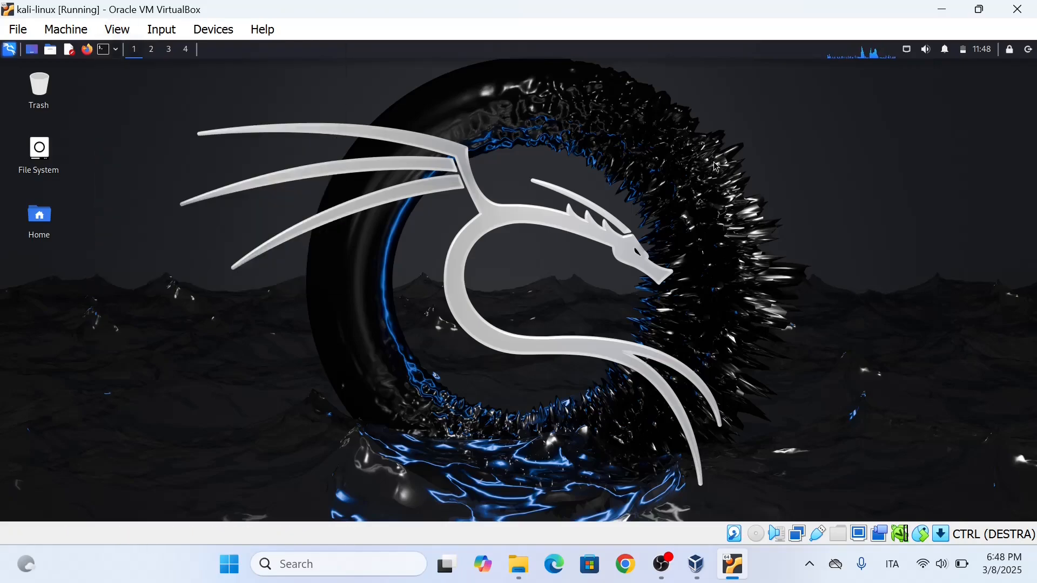